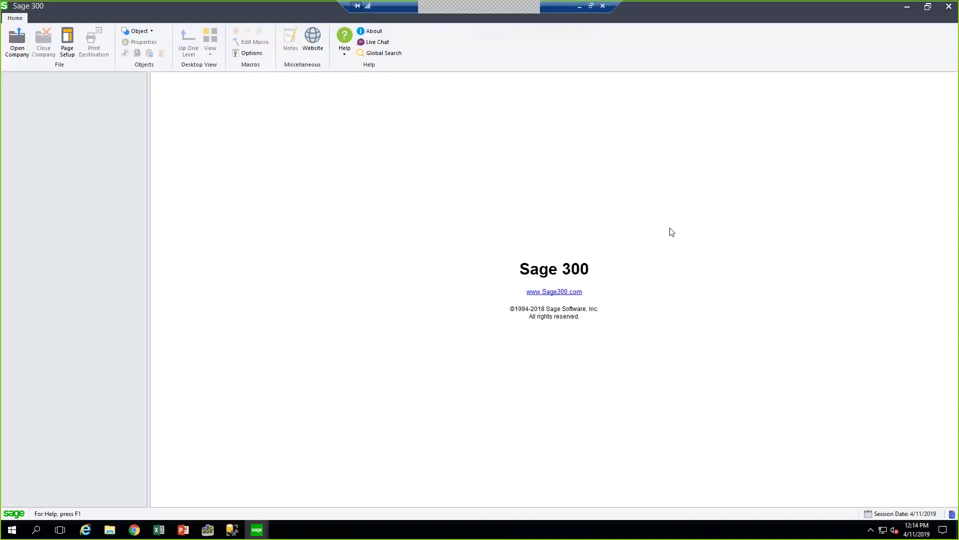
Open the SAMINC company under the ADMIN user ID with session date 4/11/2019
click(20, 41)
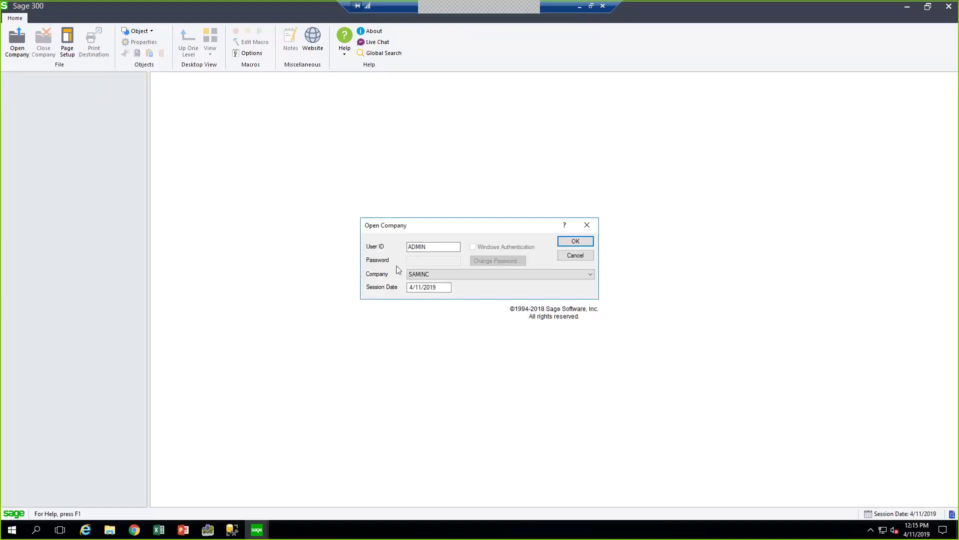
click(590, 275)
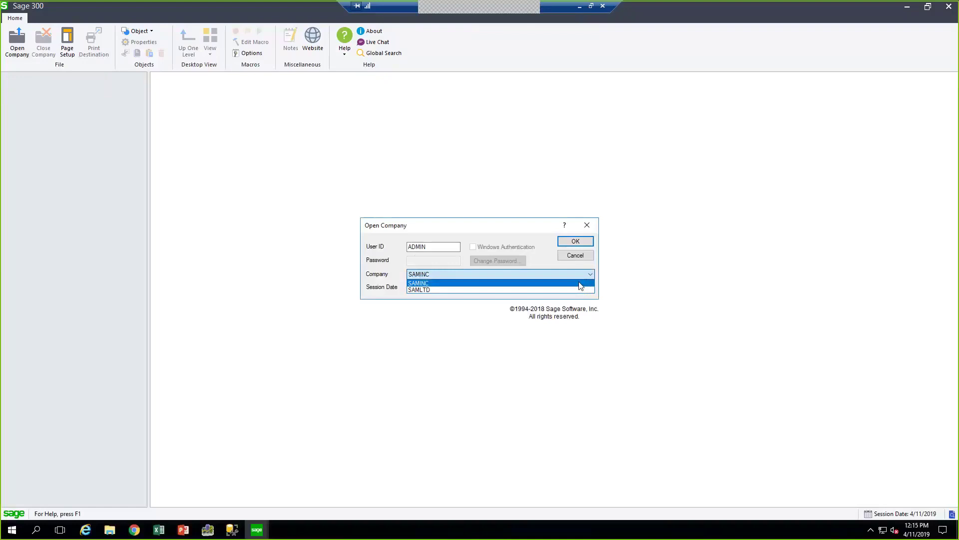
click(580, 284)
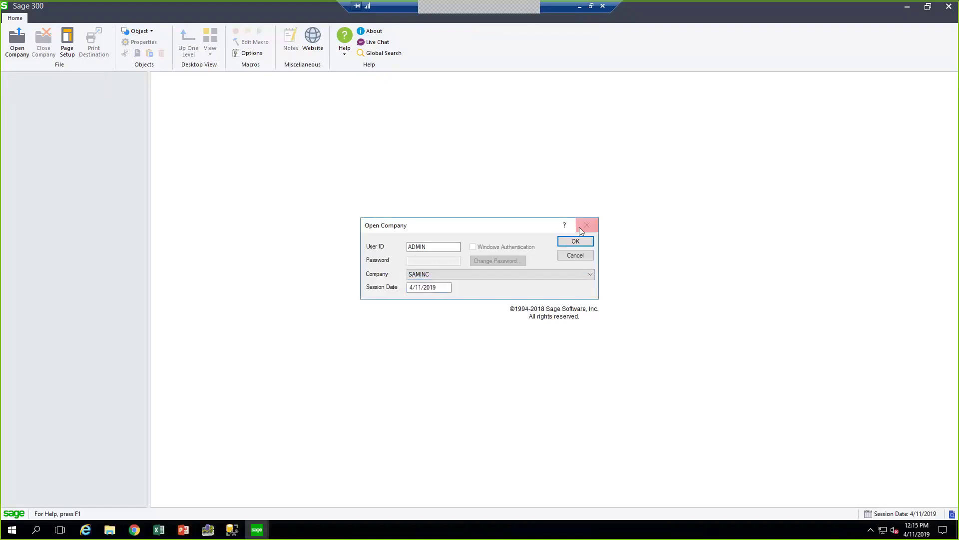
click(575, 242)
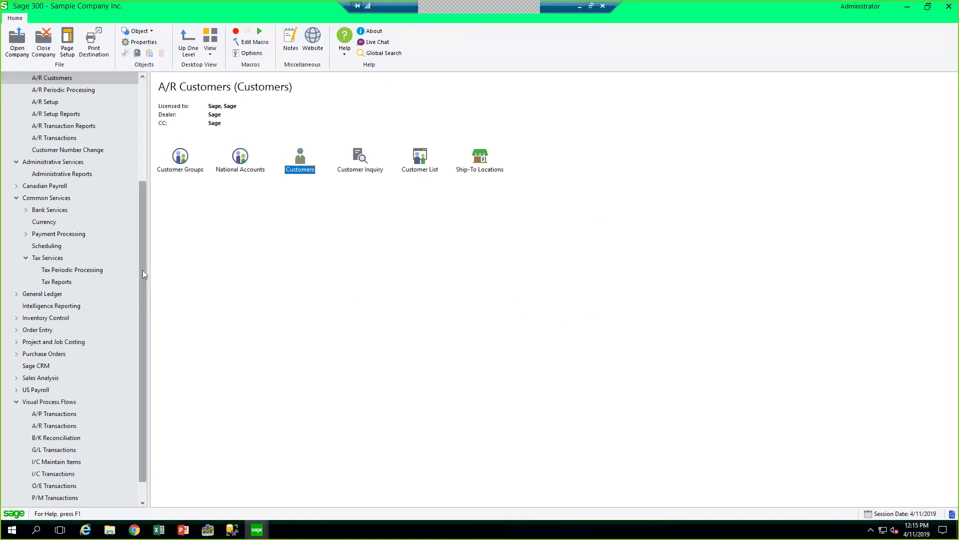
View the Report Manager of Intelligence Reporting, then close it
drag(142, 270, 127, 145)
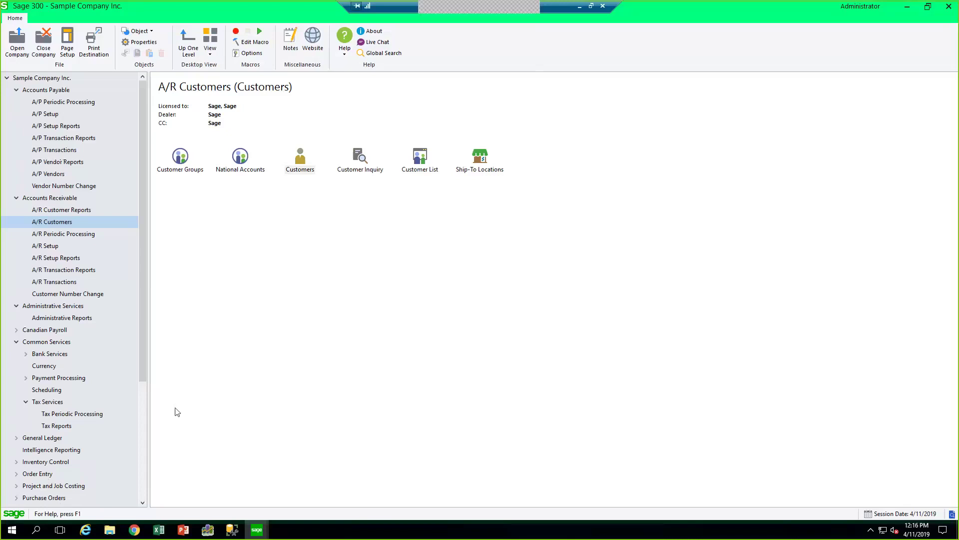
scroll(143, 370, down, 2)
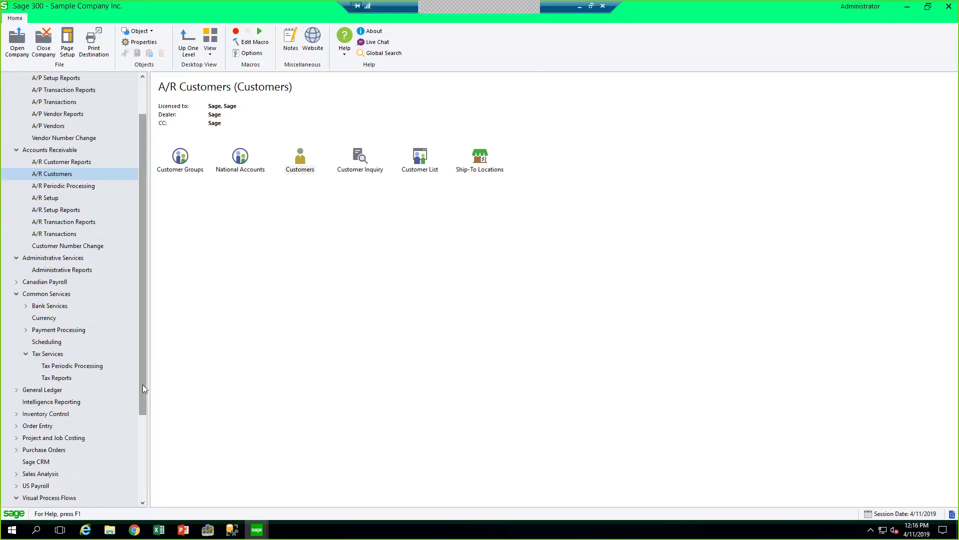
click(49, 403)
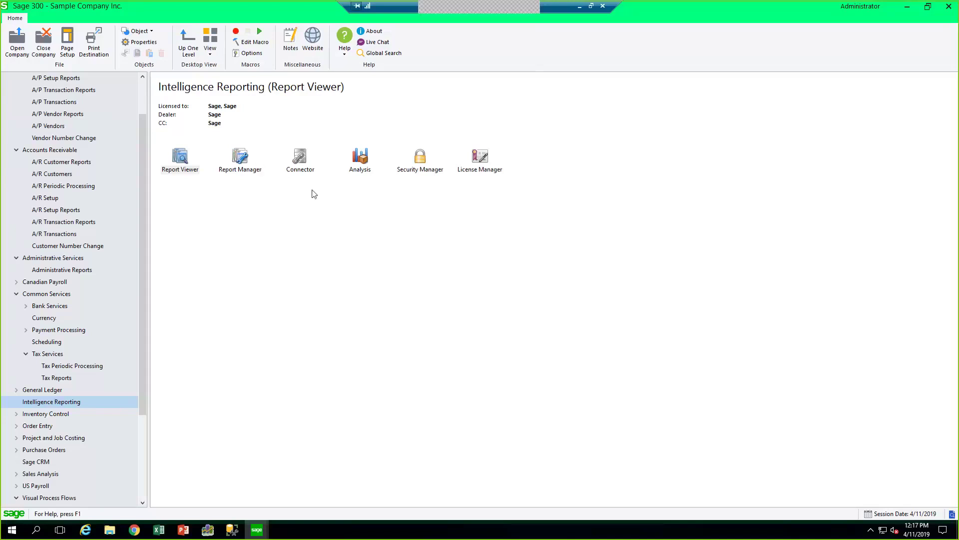
double_click(241, 159)
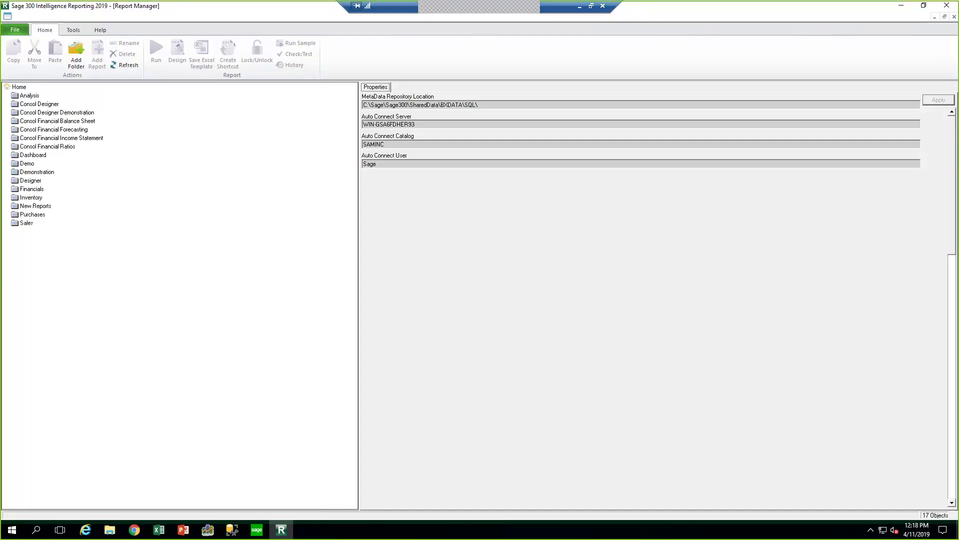
click(947, 5)
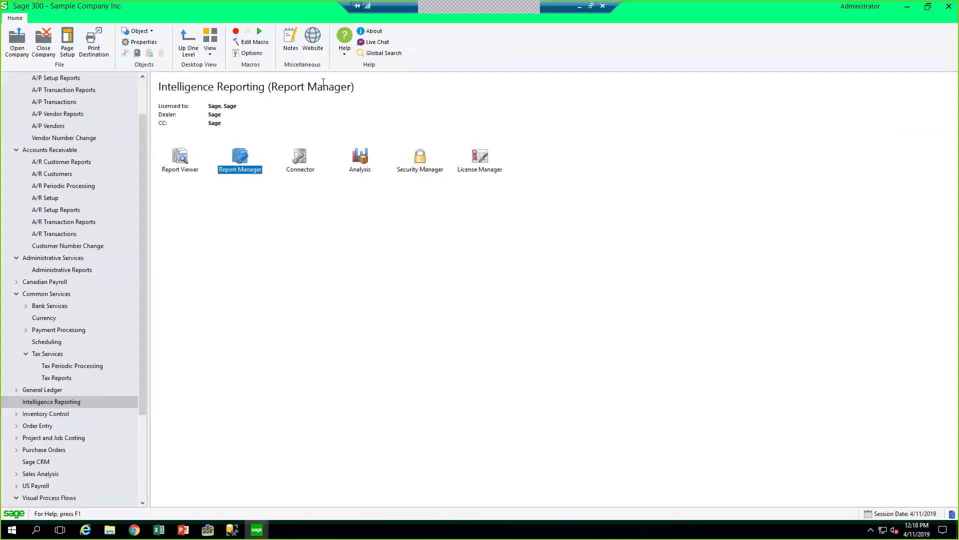
Show the Accounts Payable folders and the contents of A/P Setup
drag(145, 261, 144, 220)
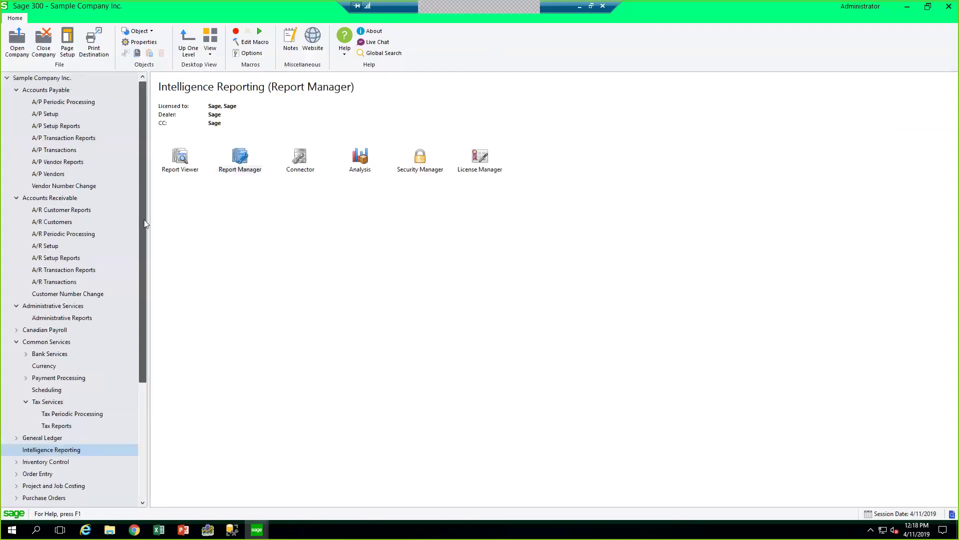
click(40, 91)
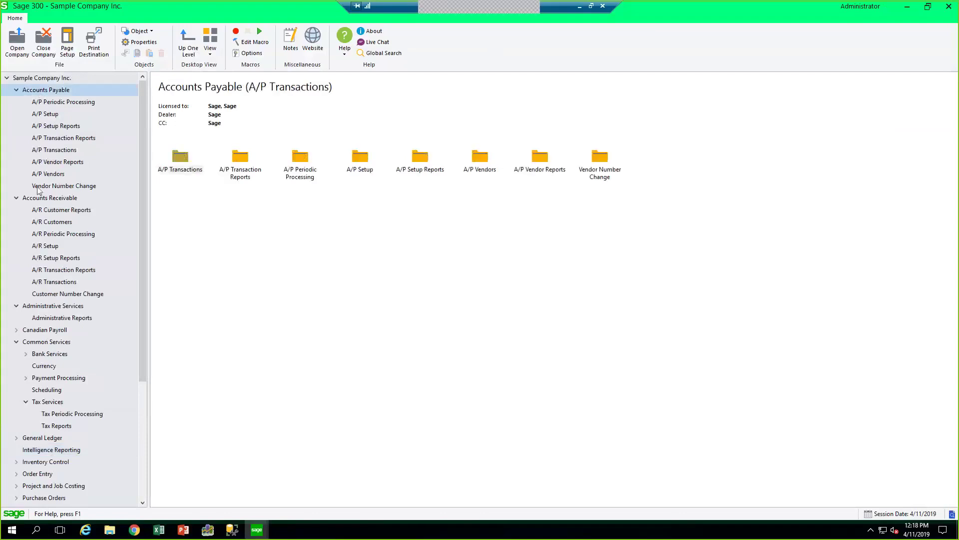
click(48, 116)
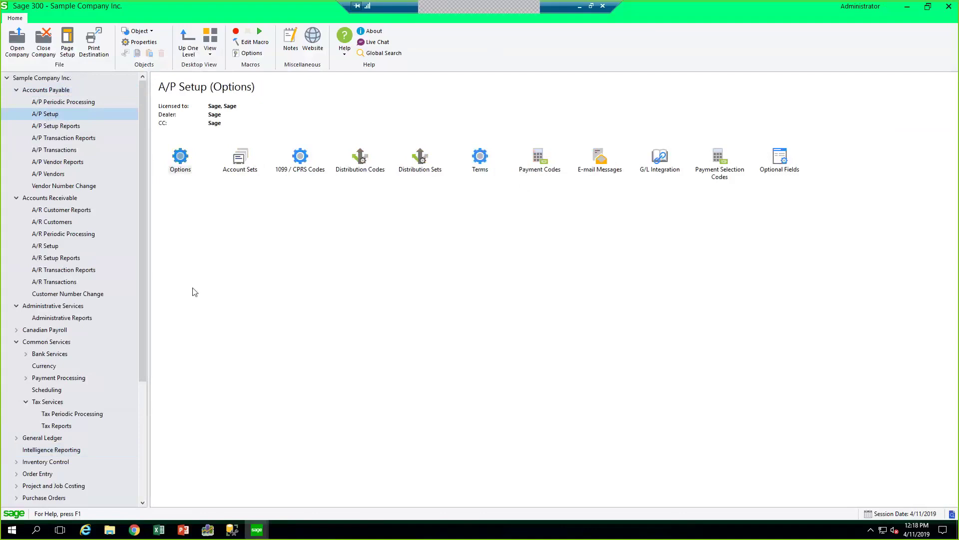
View the A/P Transactions visual process flow, open vendor invoice entry from it, and close the entry window
drag(144, 254, 104, 385)
click(41, 379)
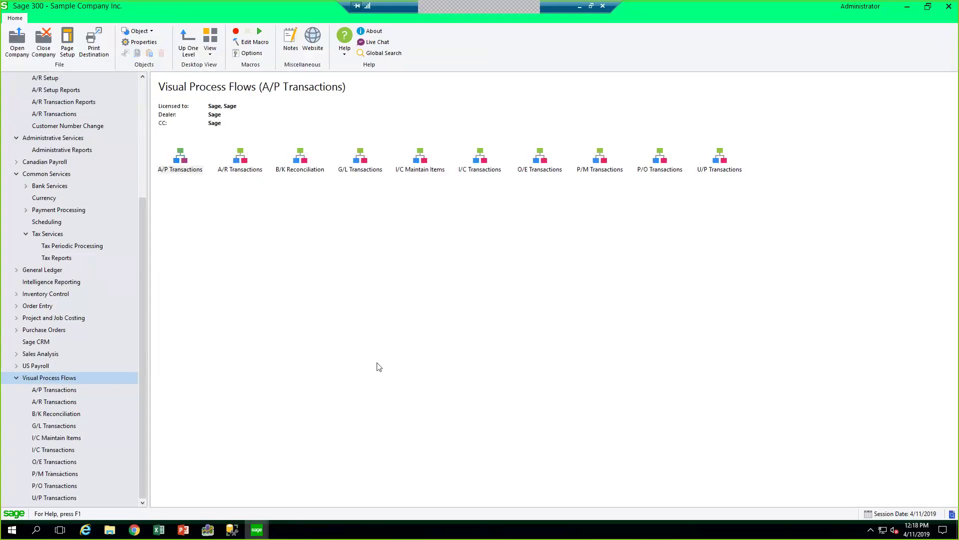
double_click(181, 160)
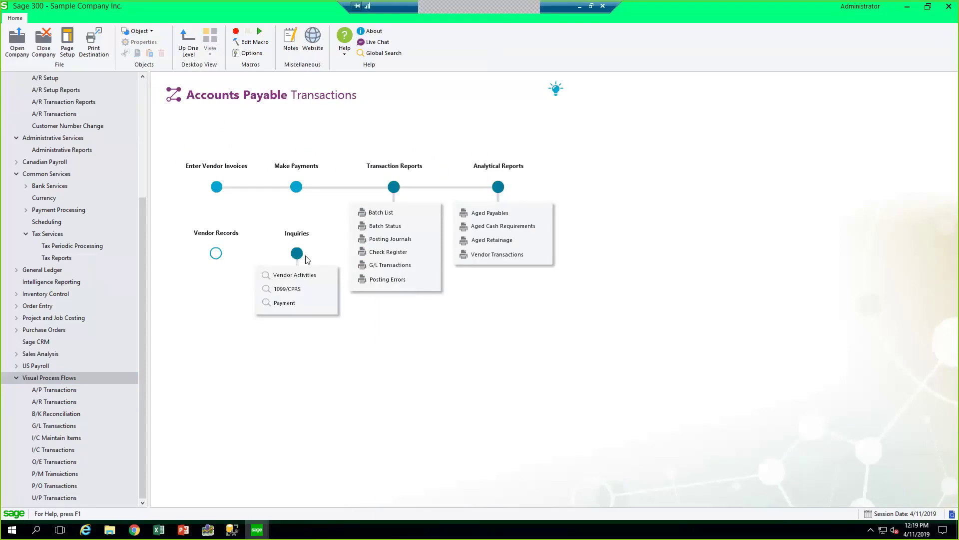
click(217, 188)
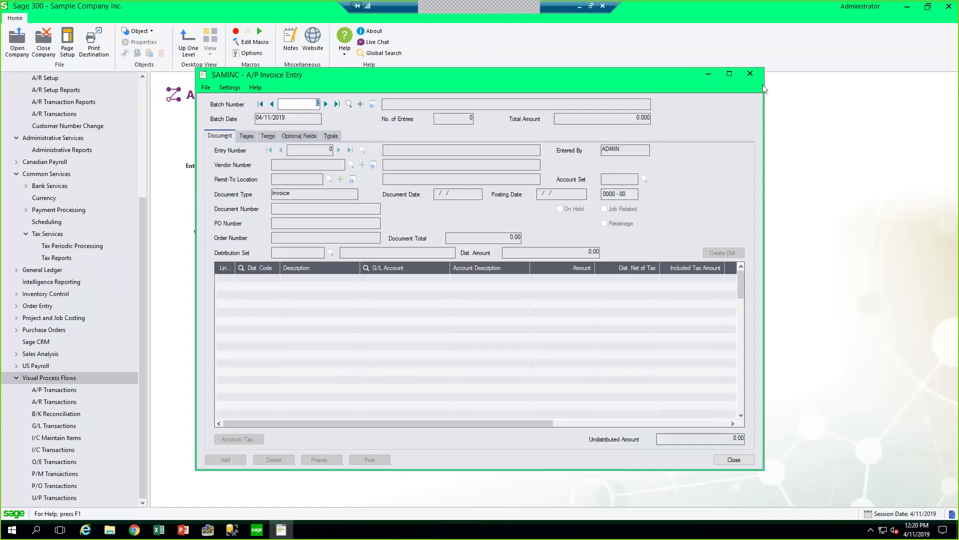
click(751, 74)
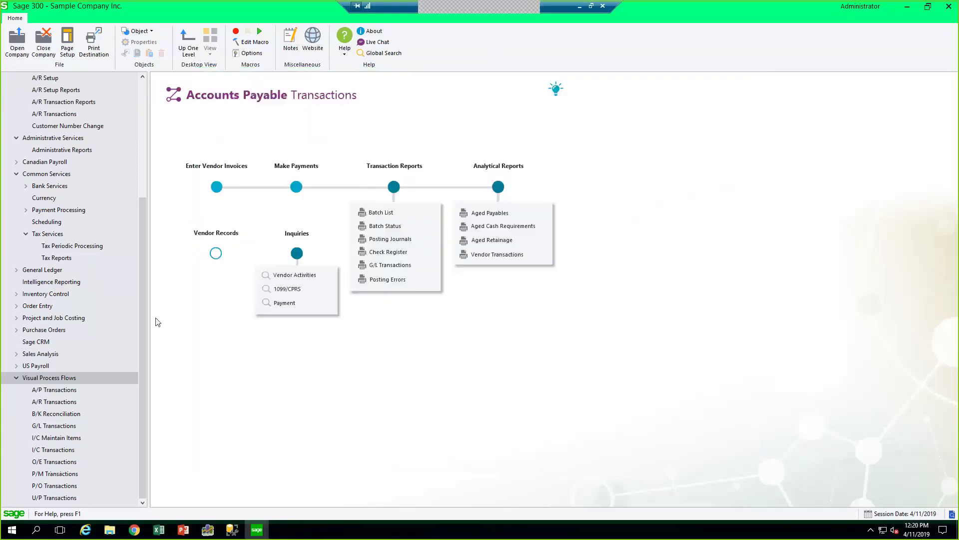
Display the record of vendor number 1200 in A/P Vendors
drag(144, 347, 143, 227)
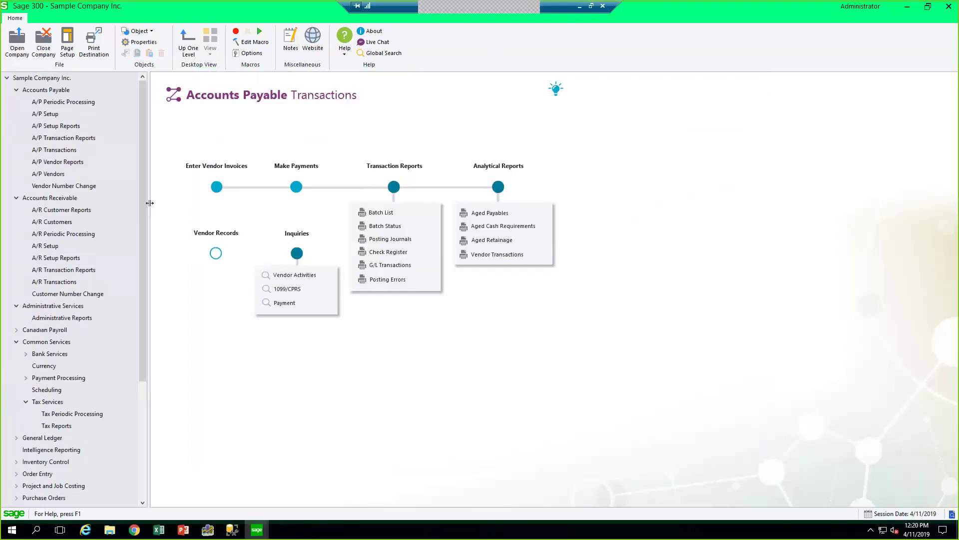
click(51, 175)
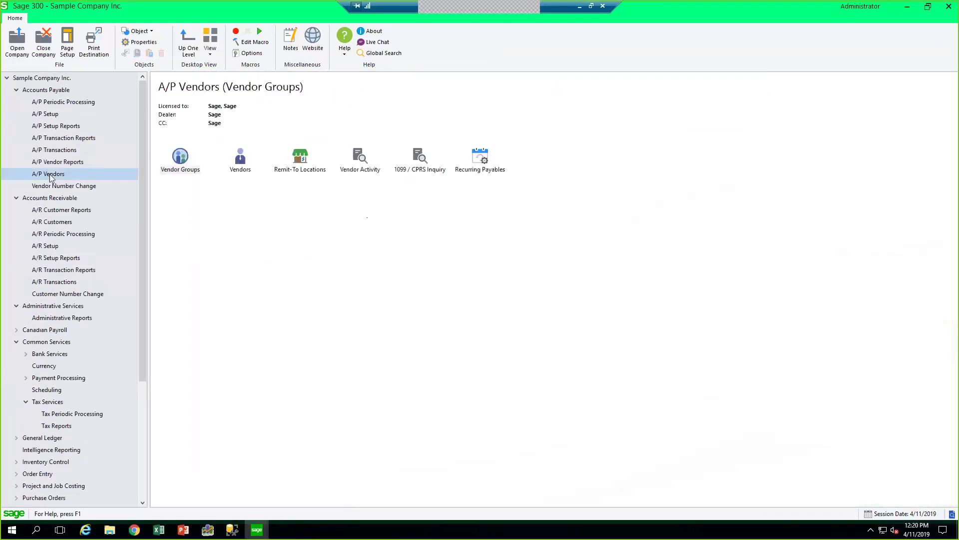
double_click(239, 159)
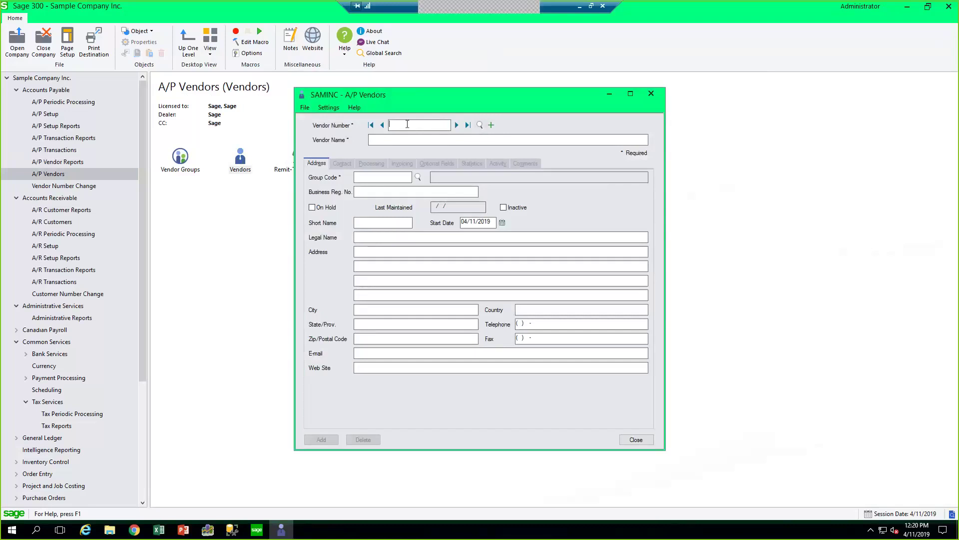
text(1200)
key(Tab)
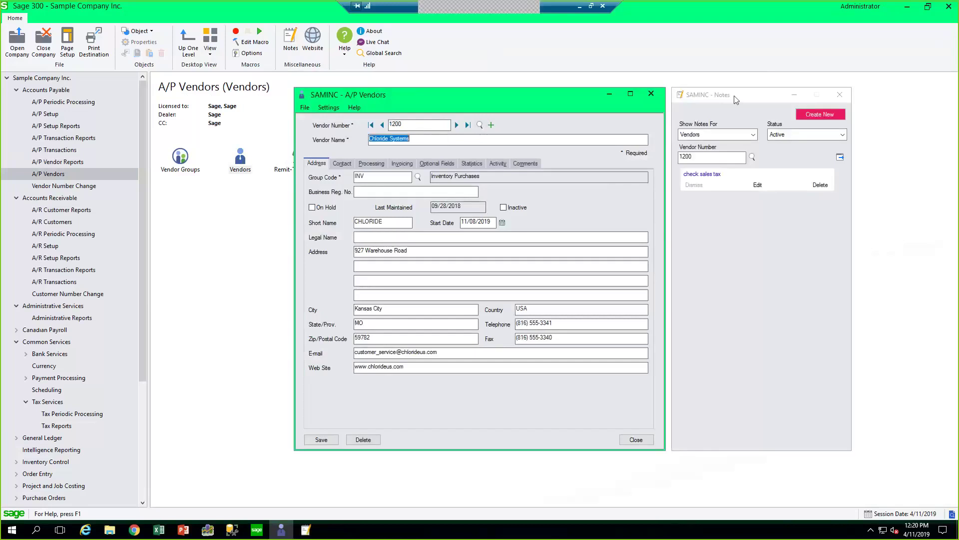
Examine the record-type and status filters in the vendor's Notes window, then close the notes and the vendor record
drag(693, 168, 685, 181)
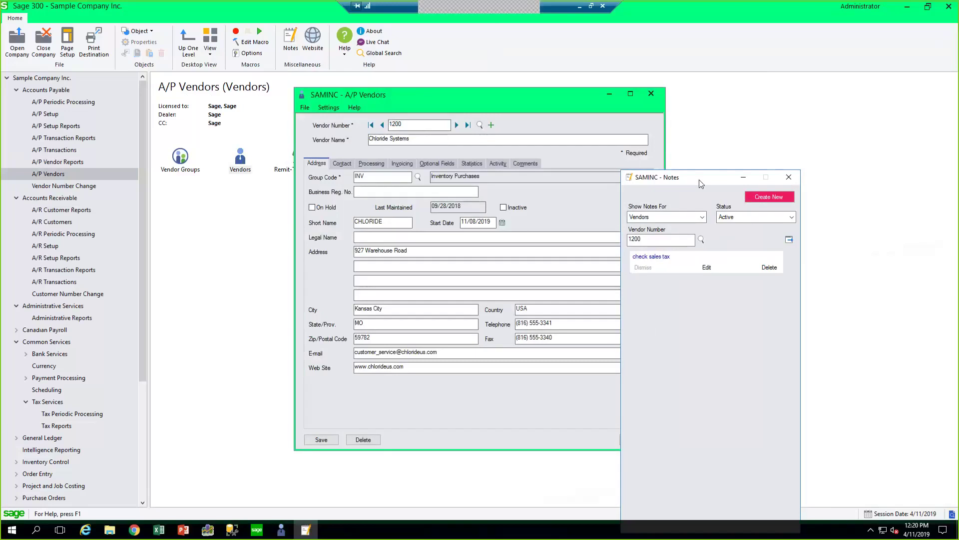
click(702, 218)
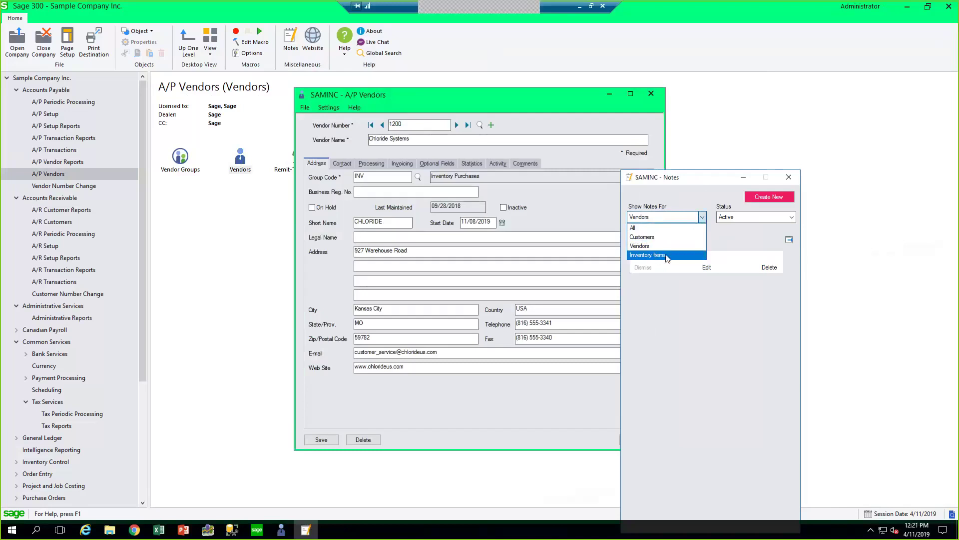
click(718, 330)
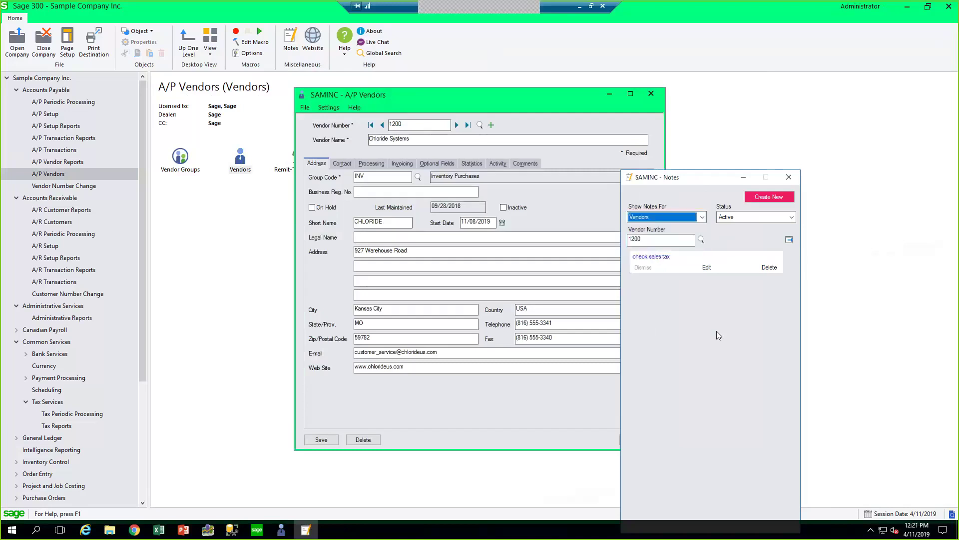
click(792, 217)
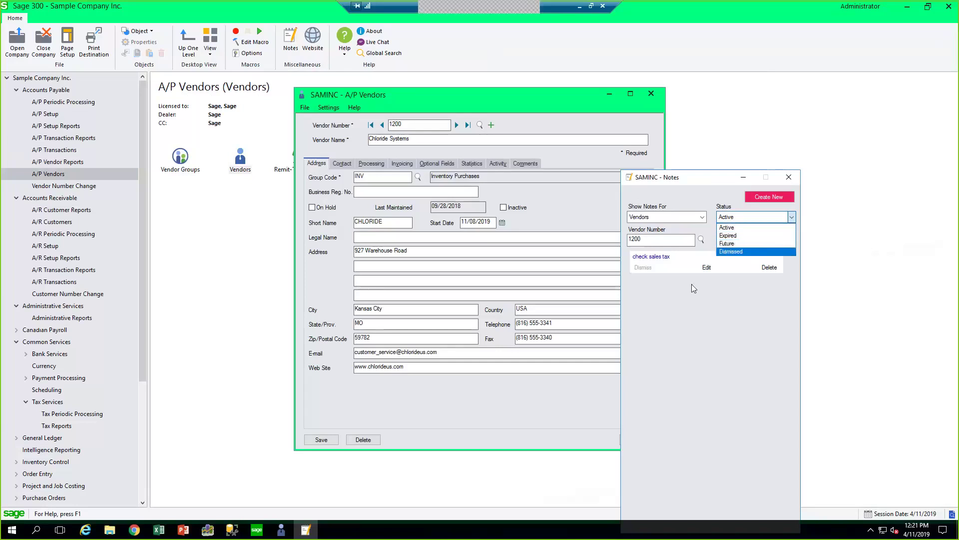
click(703, 218)
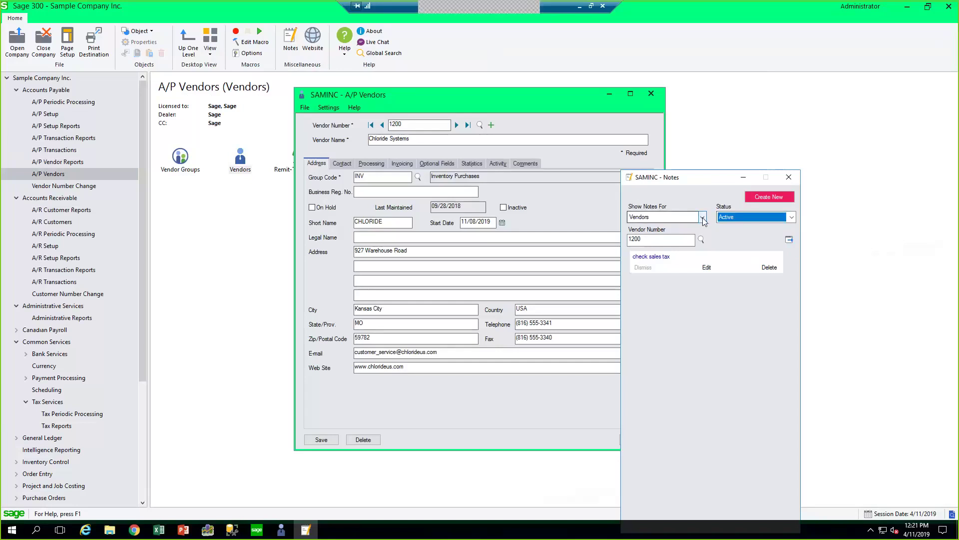
drag(721, 184, 656, 203)
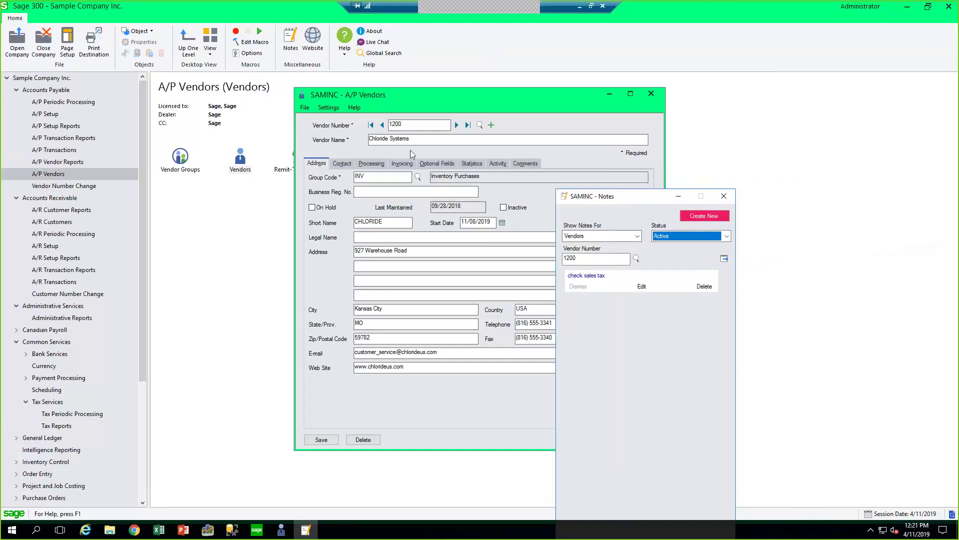
click(599, 236)
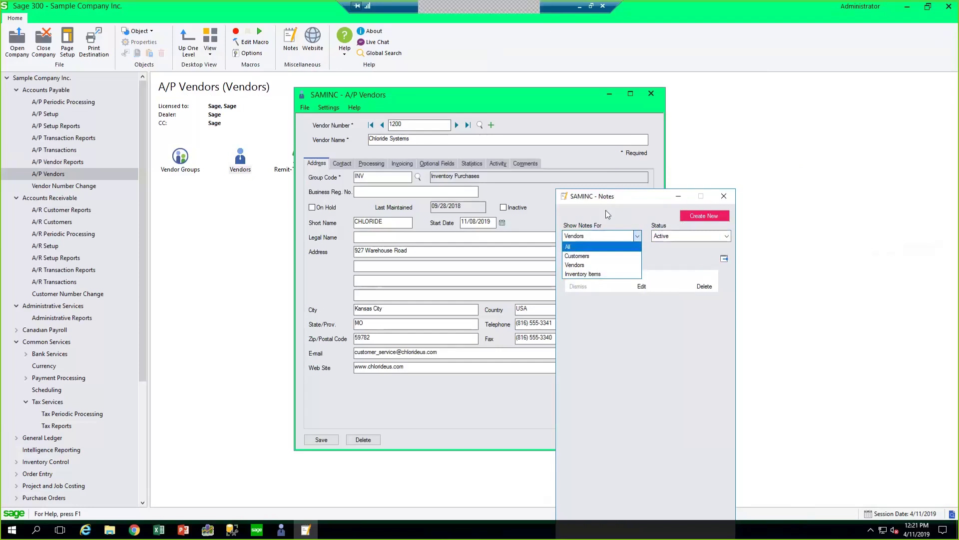
click(742, 196)
click(652, 106)
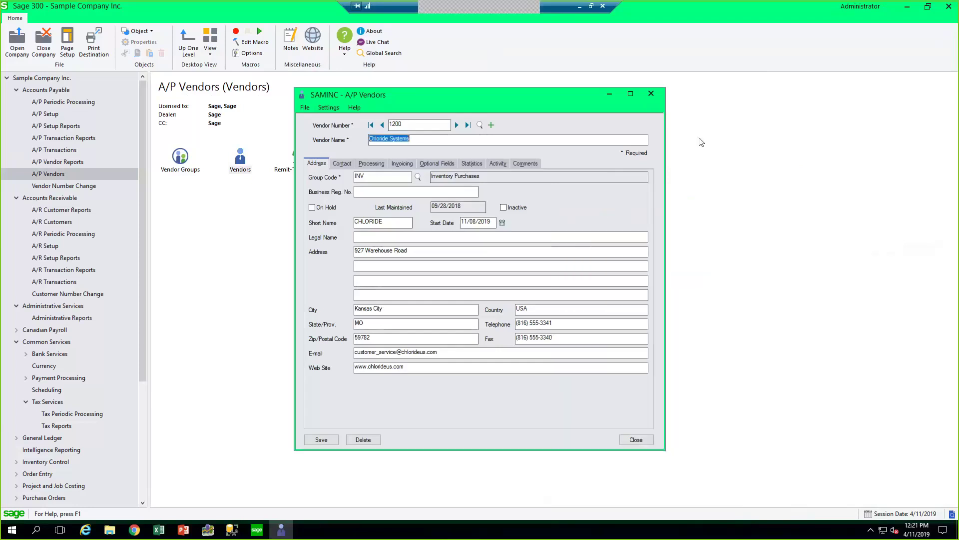
click(652, 94)
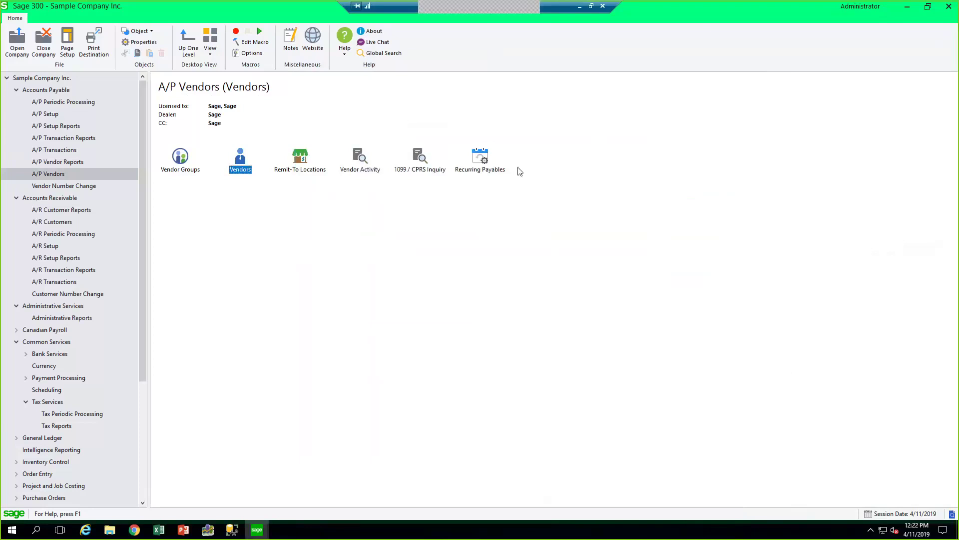
Open Global Search, move its window aside to view the search refinement options, and close it
click(392, 53)
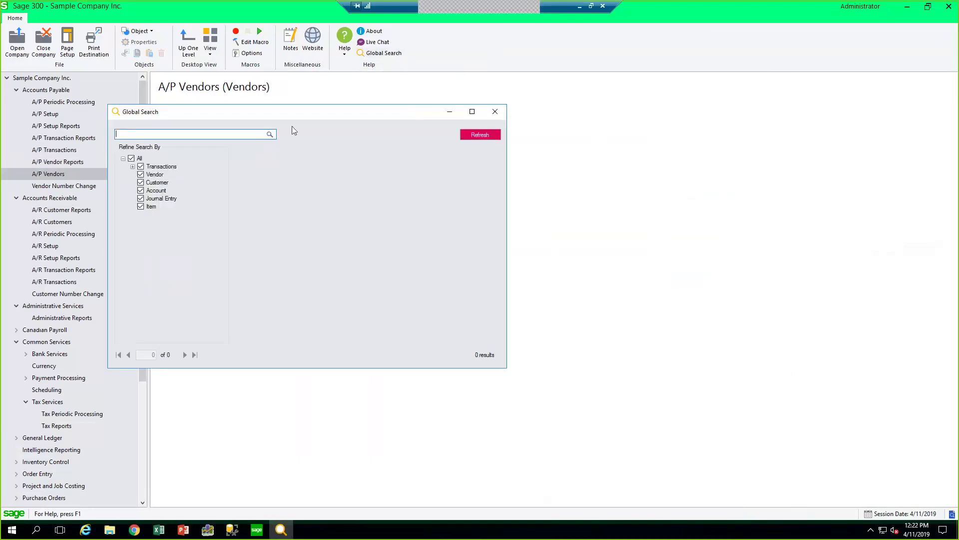
drag(293, 112, 520, 147)
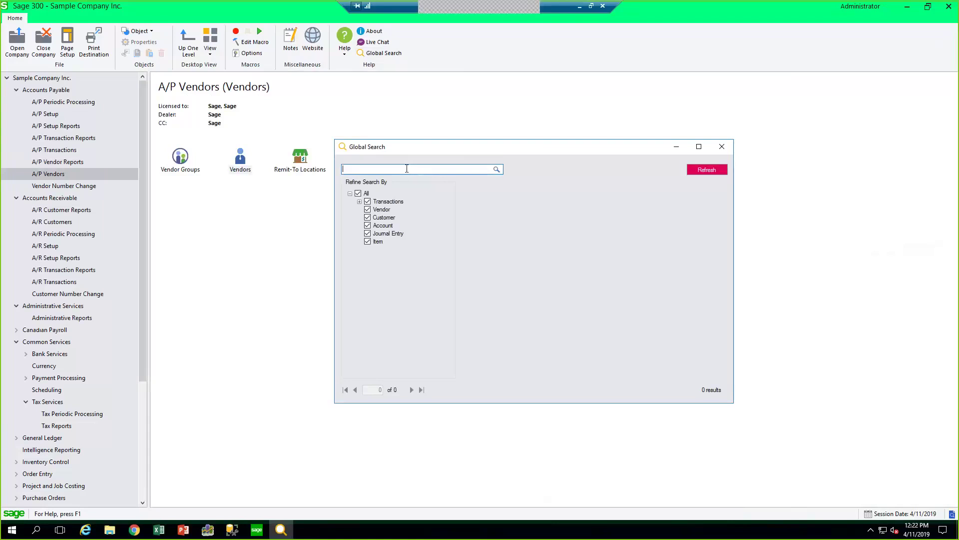
click(722, 147)
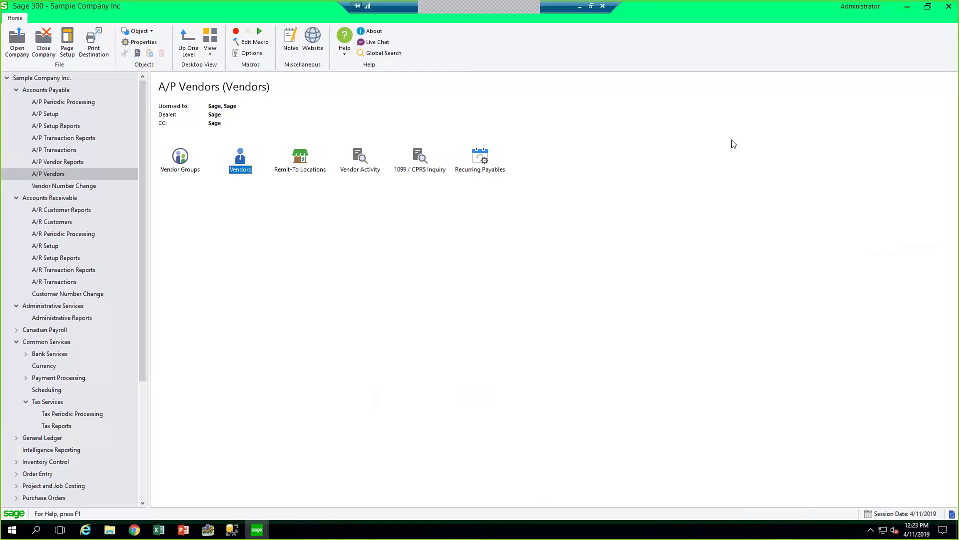
Show the contents of Tax Services under Common Services
drag(143, 325, 147, 352)
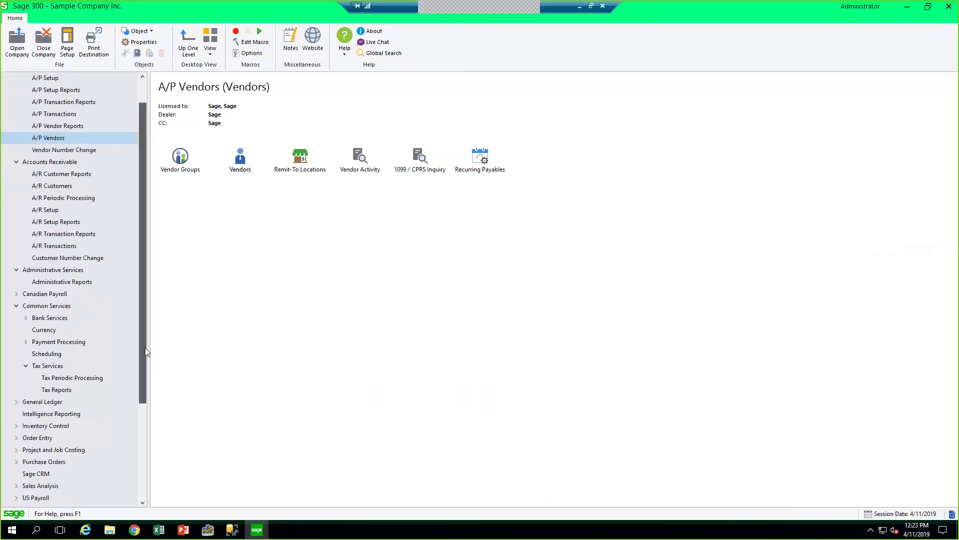
click(44, 307)
click(46, 367)
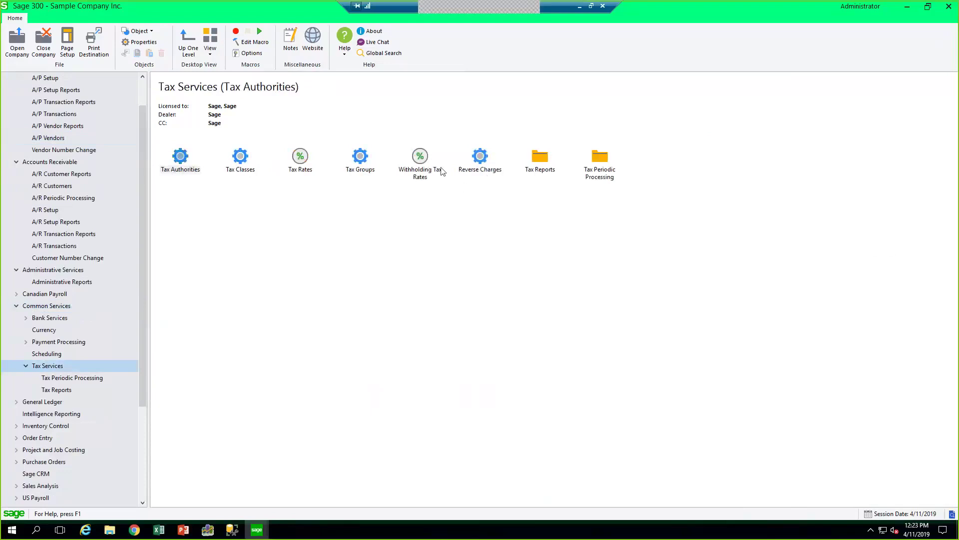
drag(145, 299, 130, 344)
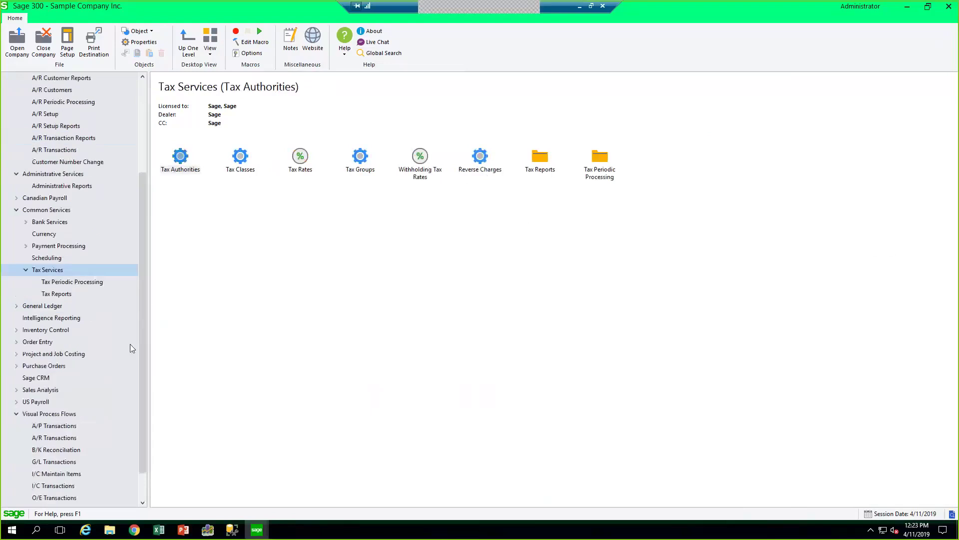
Show the contents of the Inventory Control module and of its Item Number Change folder
click(27, 330)
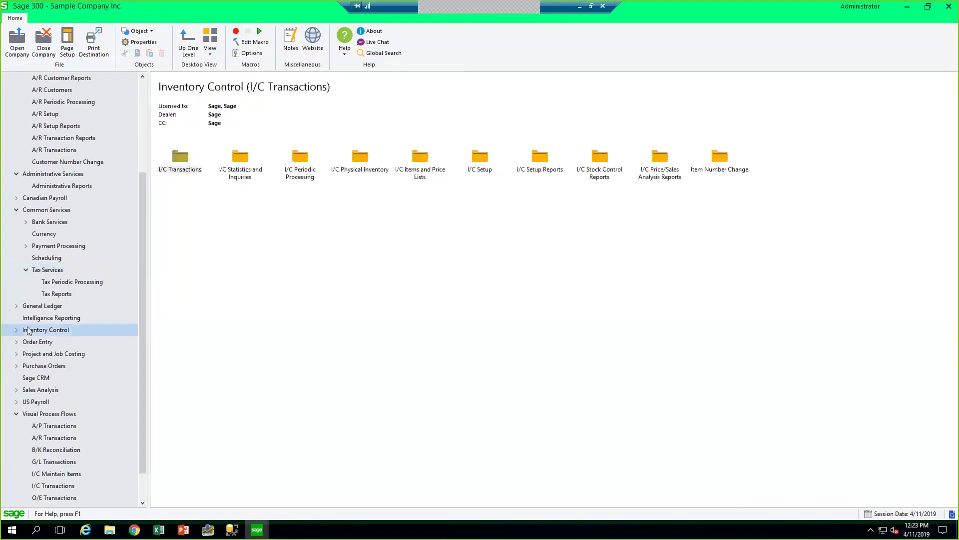
click(17, 330)
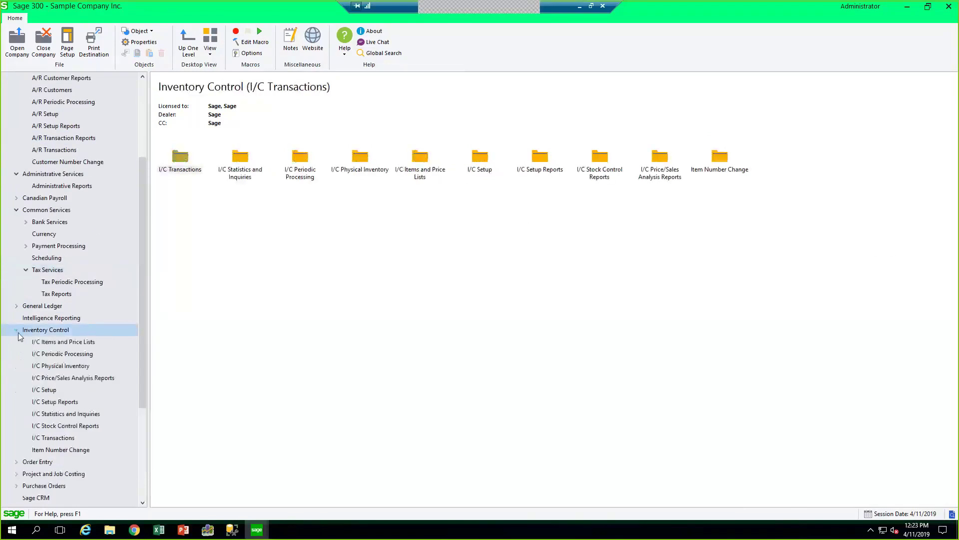
click(46, 452)
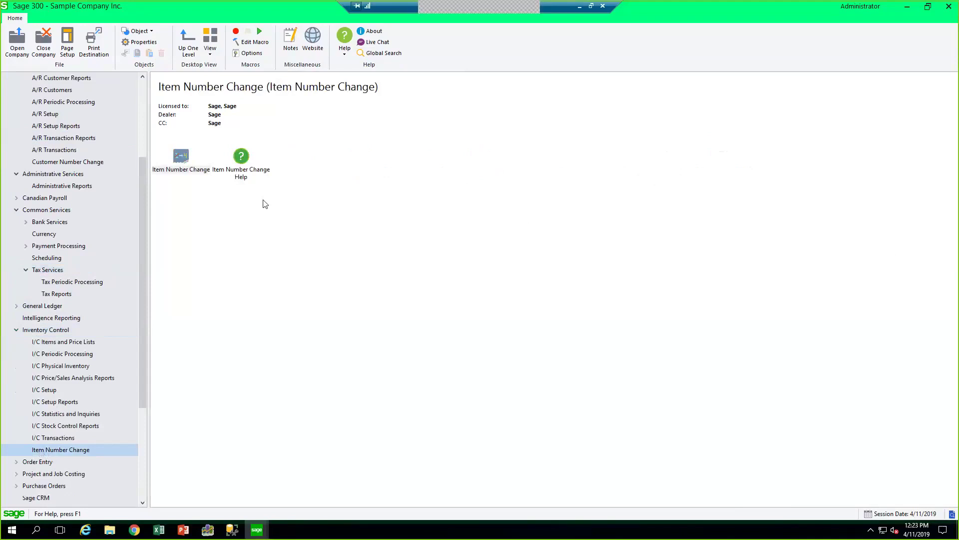
drag(142, 256, 145, 132)
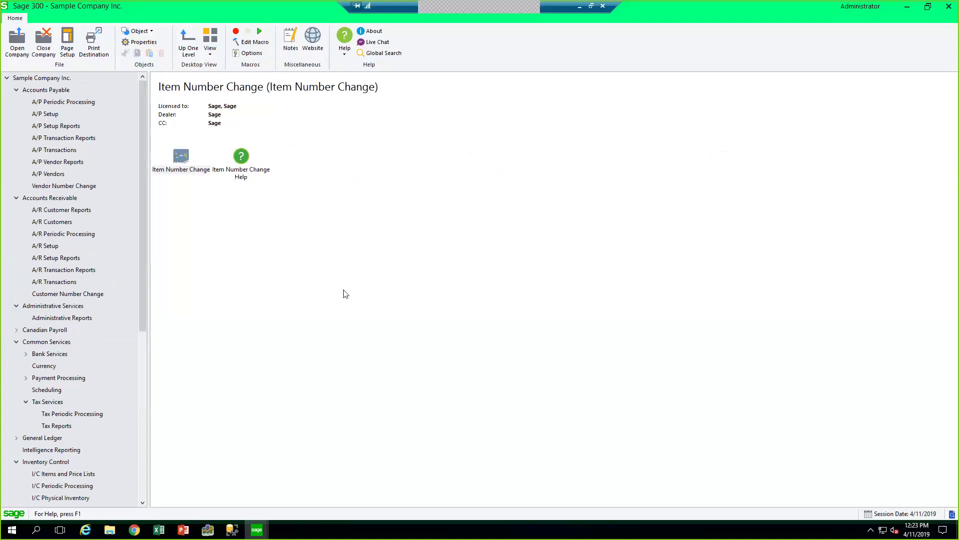
Close the sample company and exit the Sage 300 desktop, confirming the exit
click(43, 46)
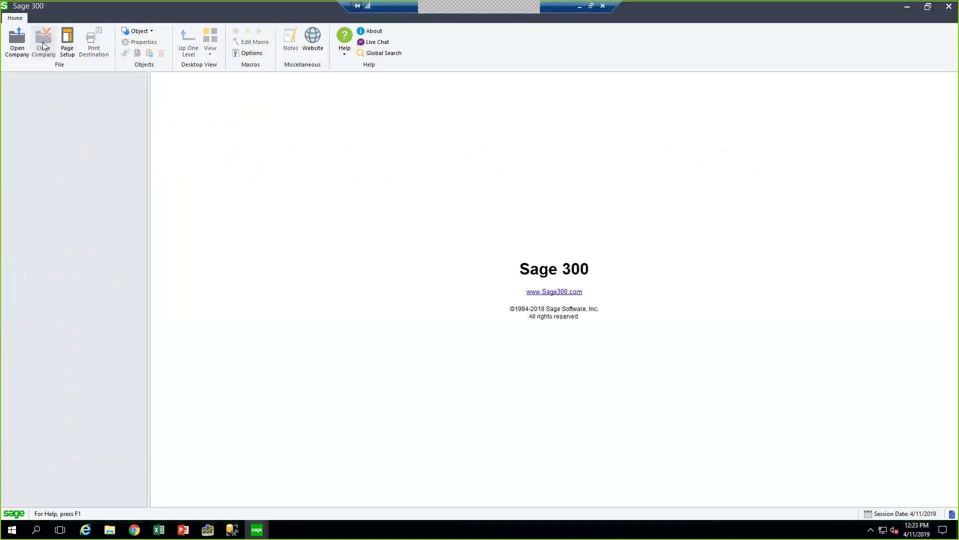
click(949, 7)
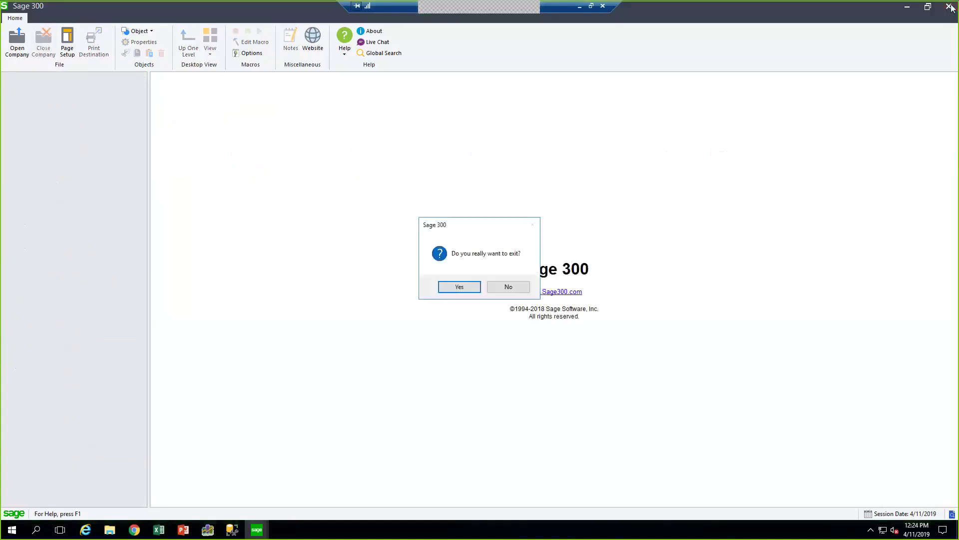
click(465, 288)
Launch Sage 300 Web Screens from the desktop, maximize the browser window and sign in to company SAMINC
double_click(95, 65)
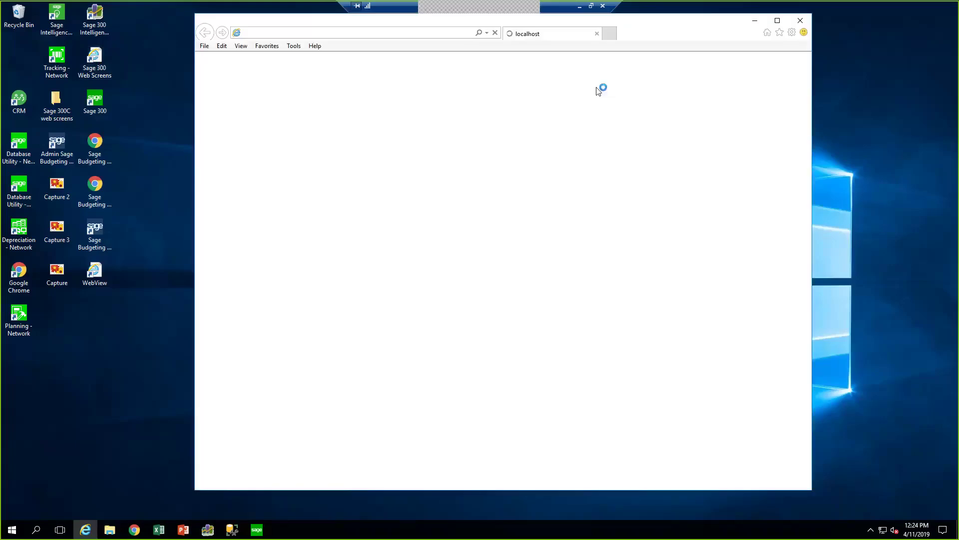
click(778, 22)
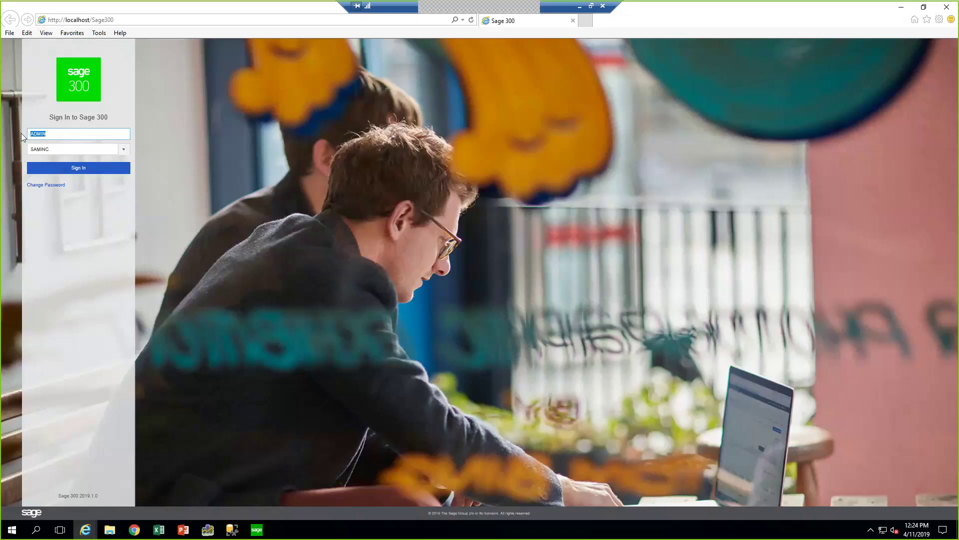
click(86, 169)
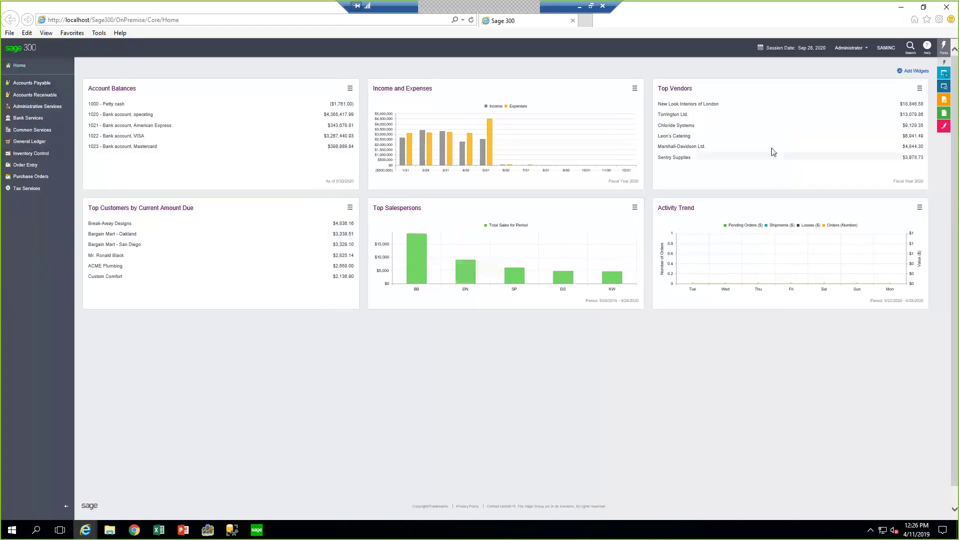
Display the list of widgets available for the home page, including Top Vendors, and close the list
drag(894, 58, 881, 413)
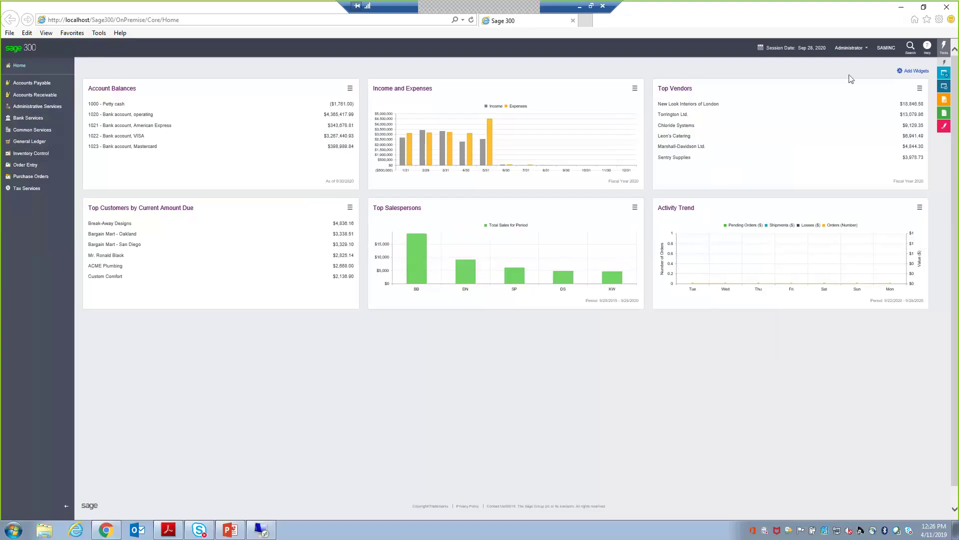
click(918, 71)
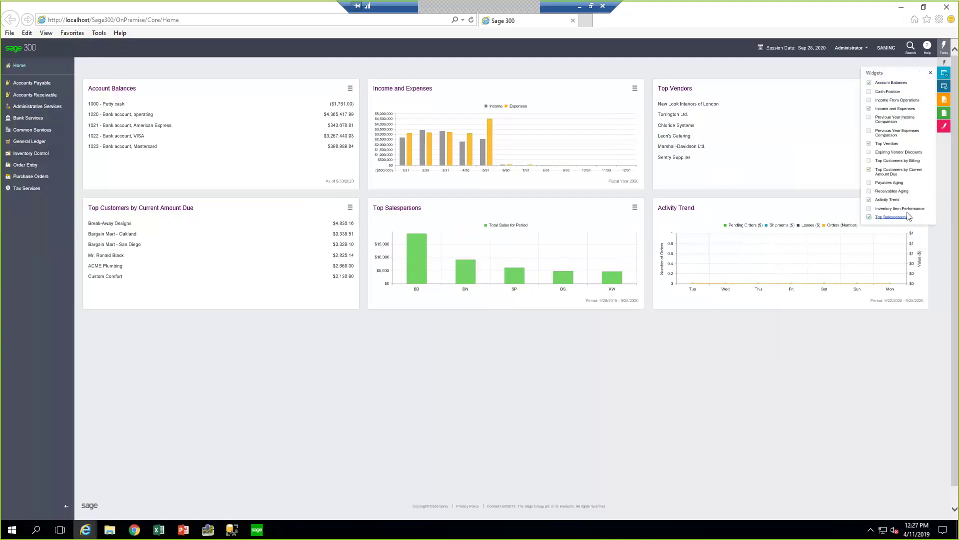
click(869, 144)
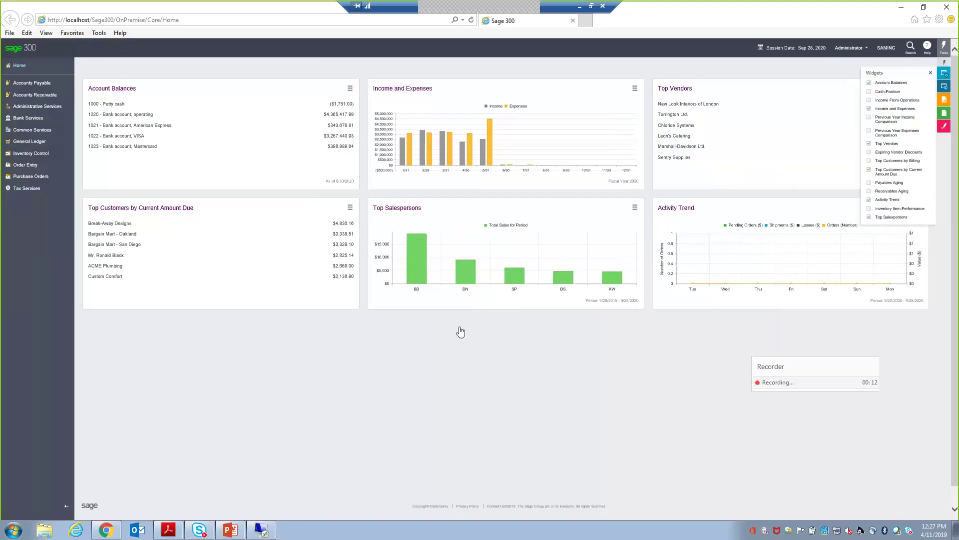
click(484, 369)
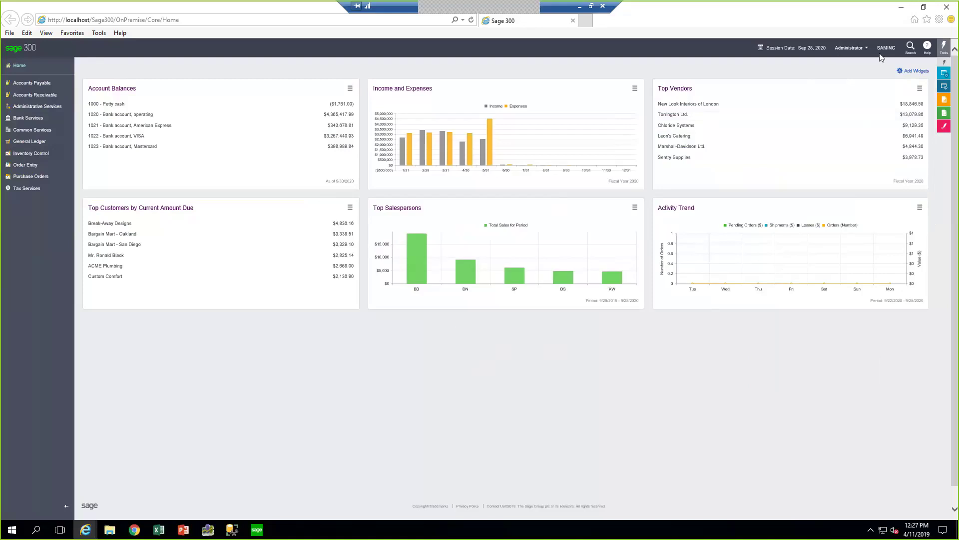
Open Global Search, show the record categories its search can be limited to, and close the category list
click(911, 48)
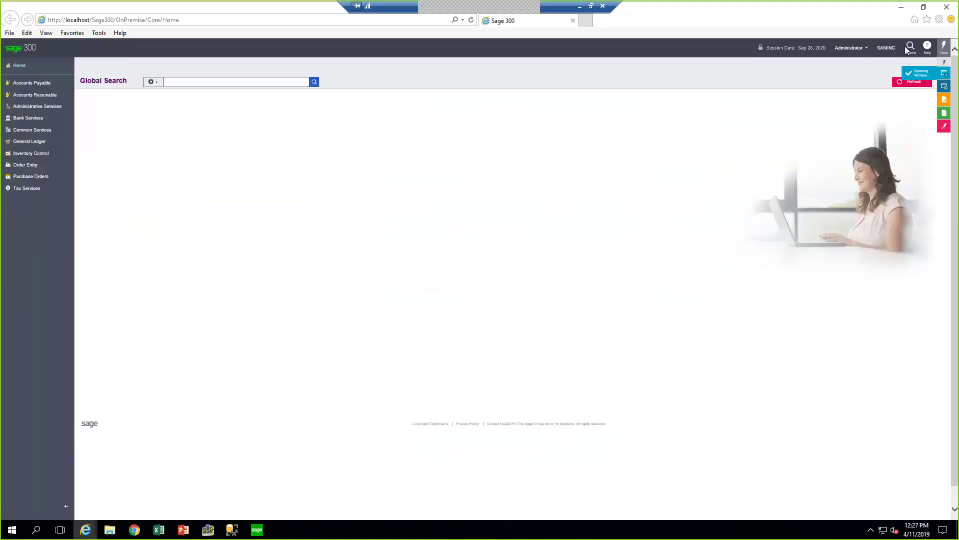
click(150, 82)
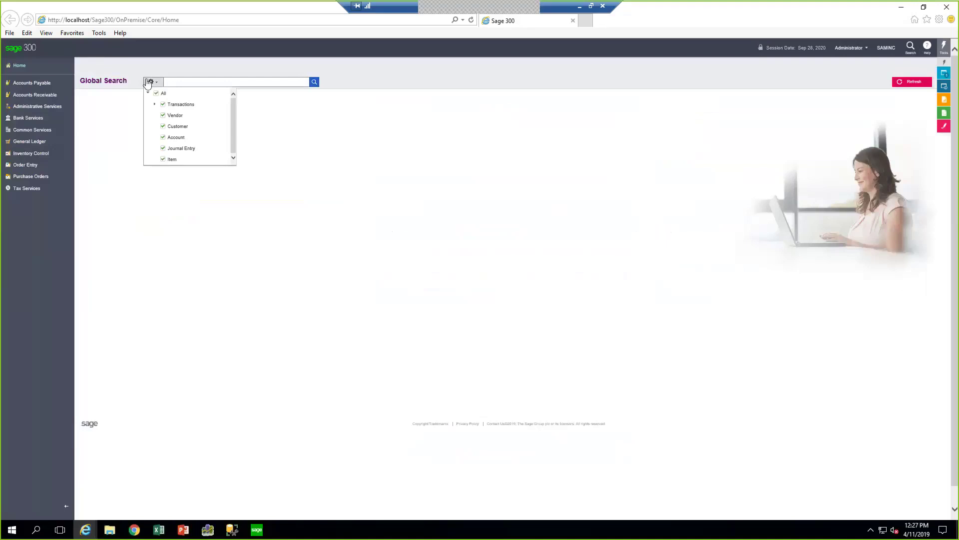
click(146, 82)
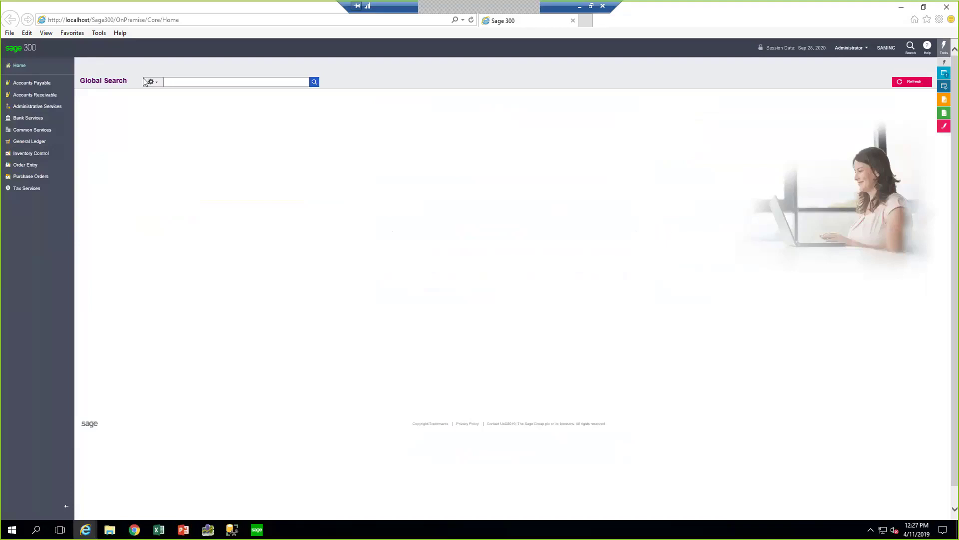
click(153, 82)
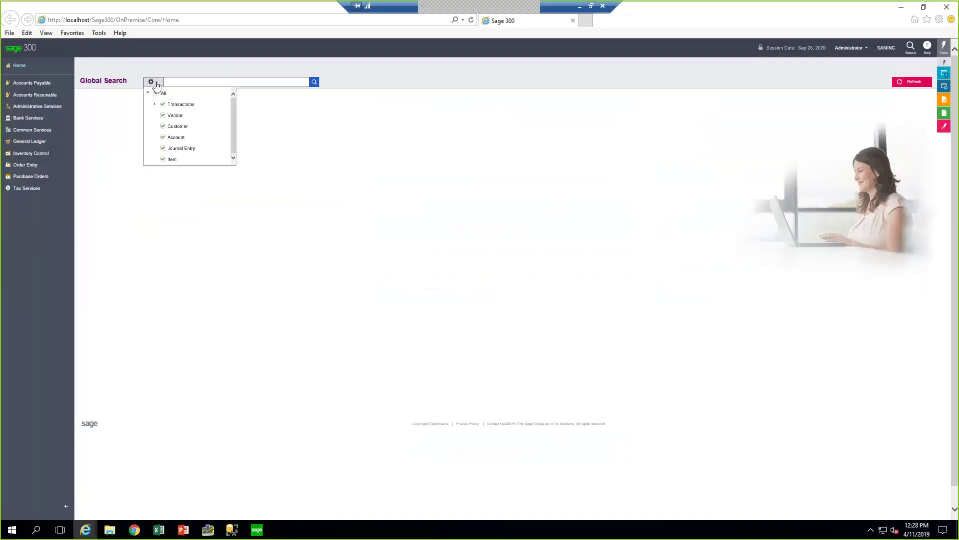
click(158, 84)
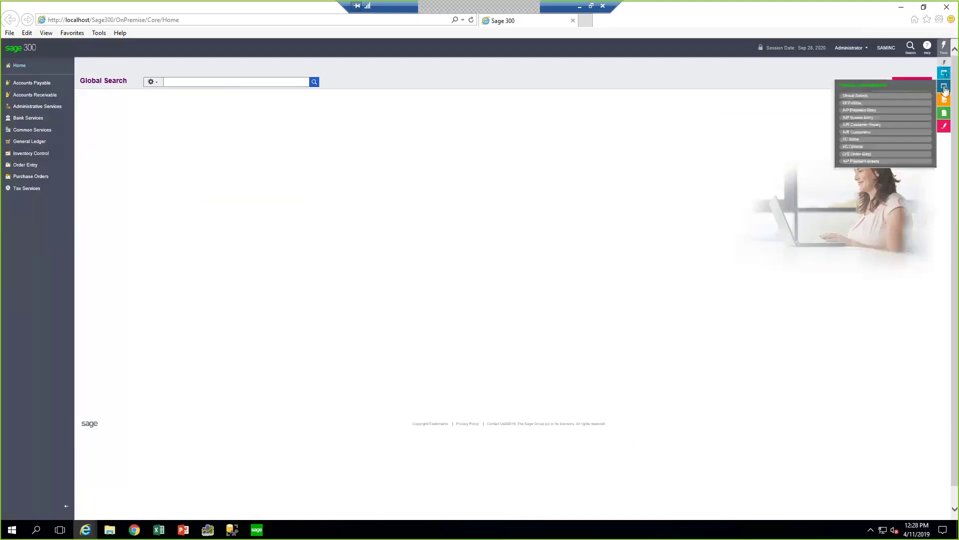
Open Inquiries, choose O/E Sales History as the data source and run the standard Order Entry Sales History query
mouse_move(945, 76)
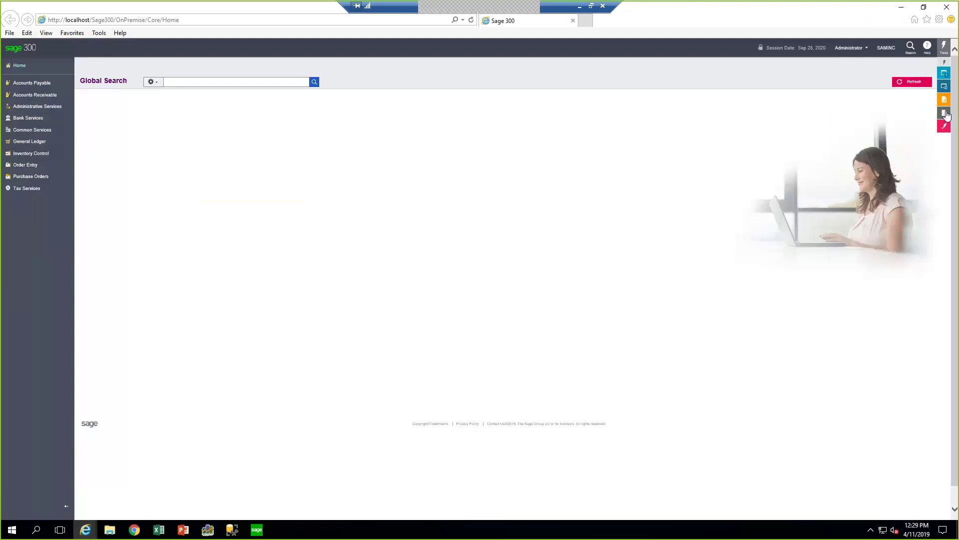
click(947, 114)
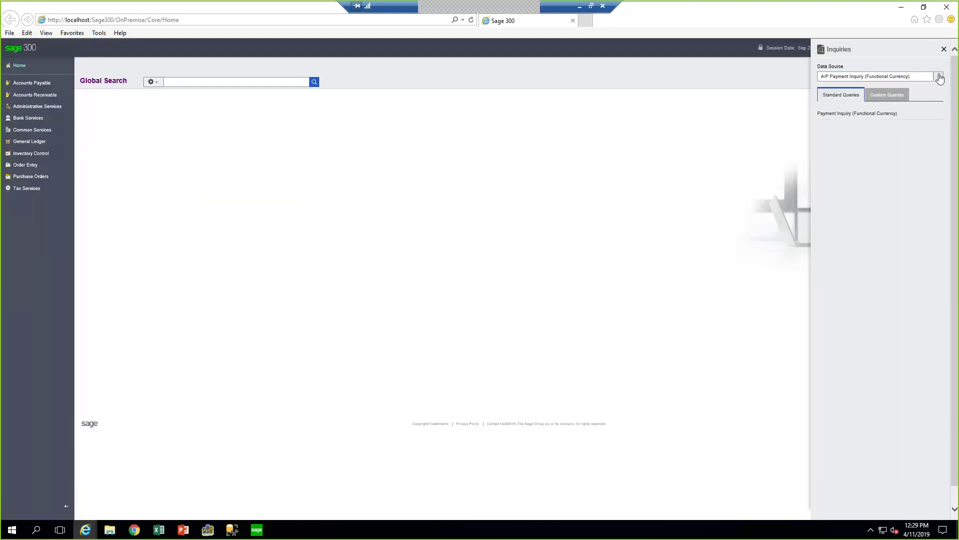
click(939, 77)
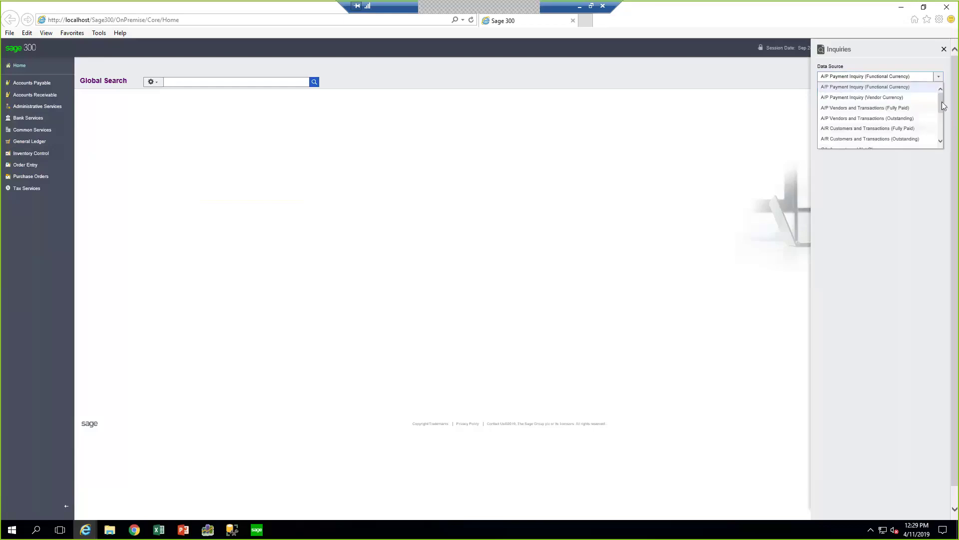
drag(941, 103, 944, 145)
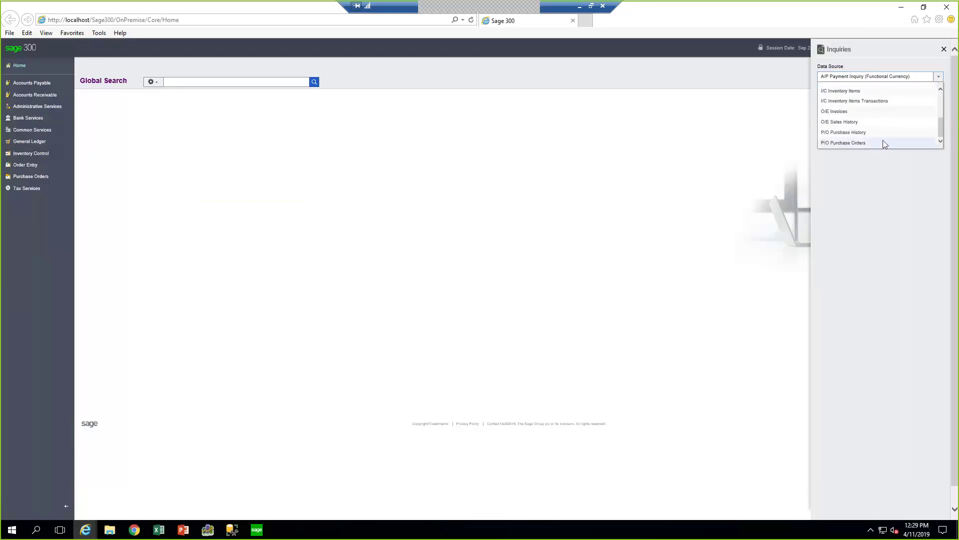
click(841, 121)
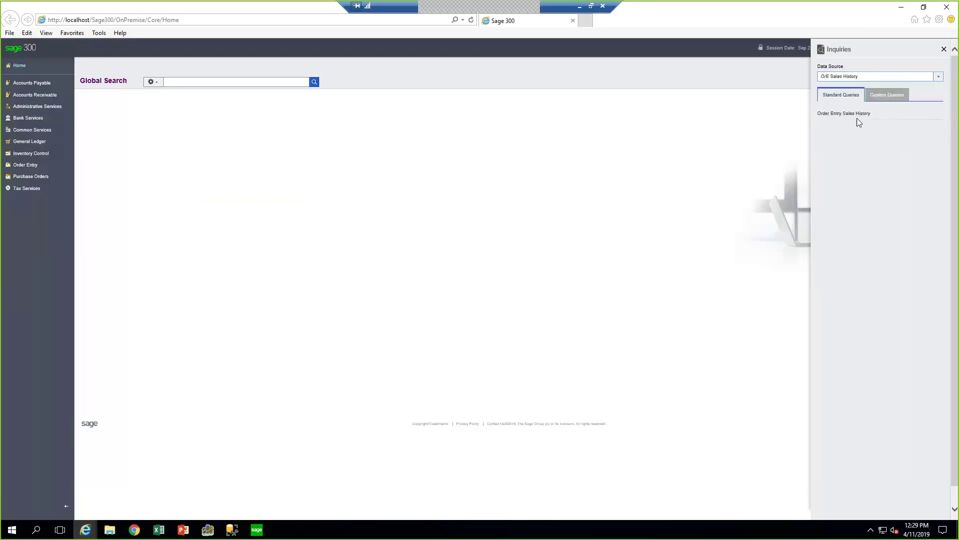
click(885, 77)
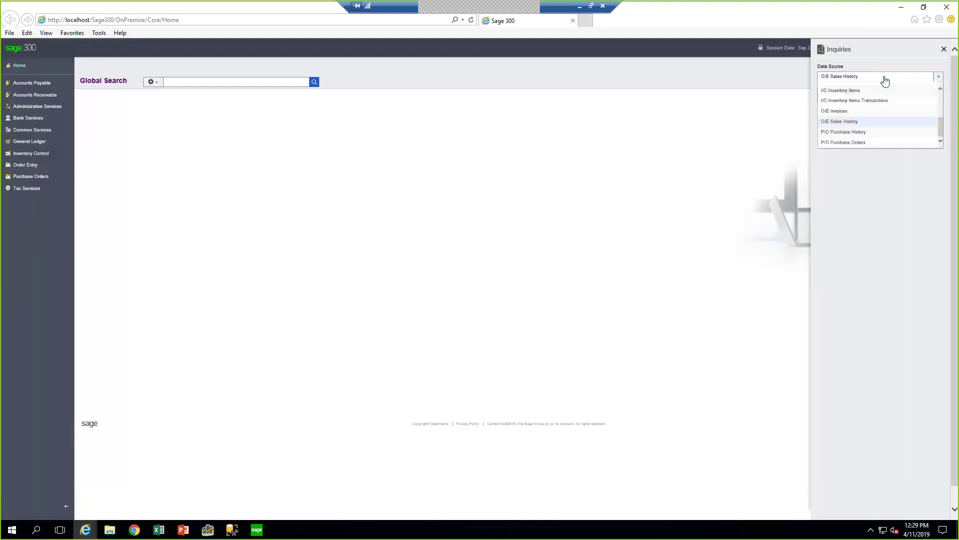
click(869, 125)
click(861, 115)
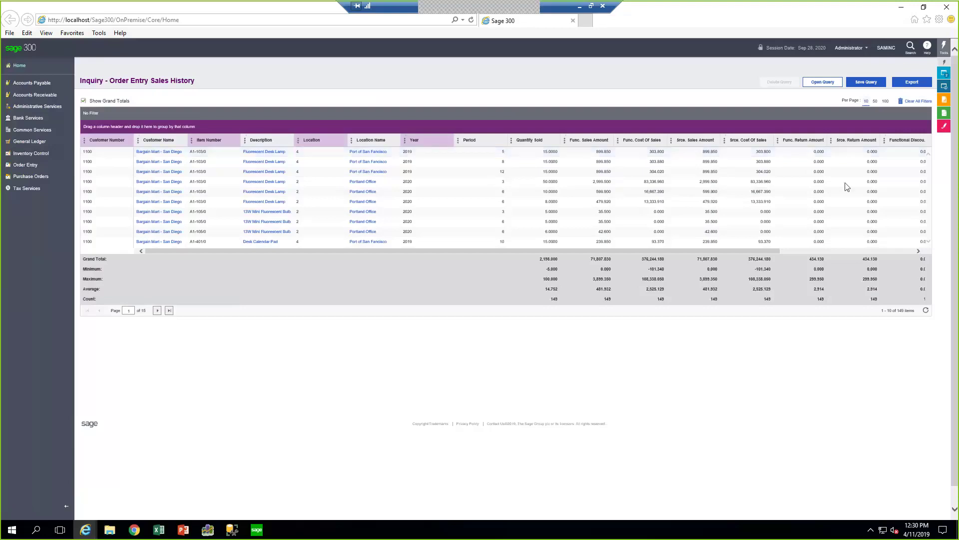
Open Notes, display the record types its notes can be filtered by, and close Notes
click(945, 127)
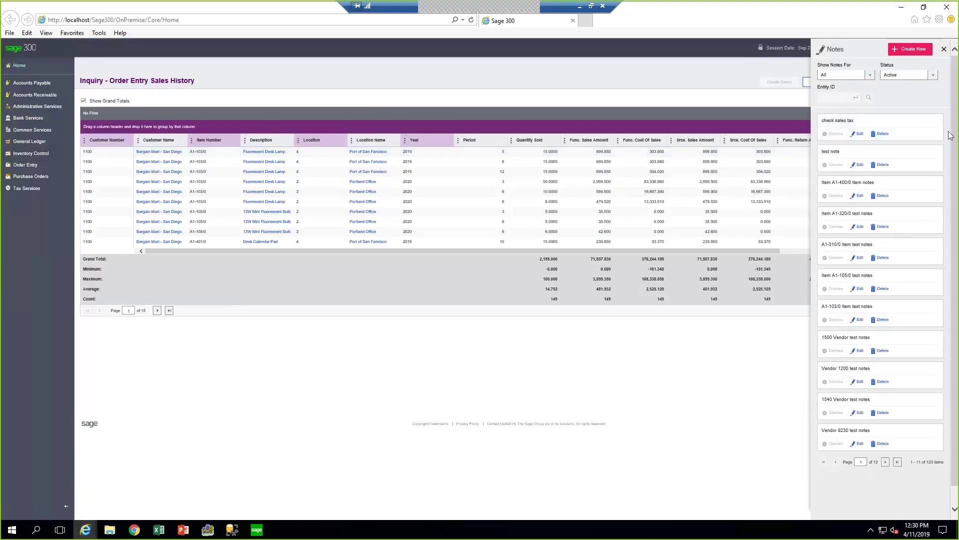
click(869, 75)
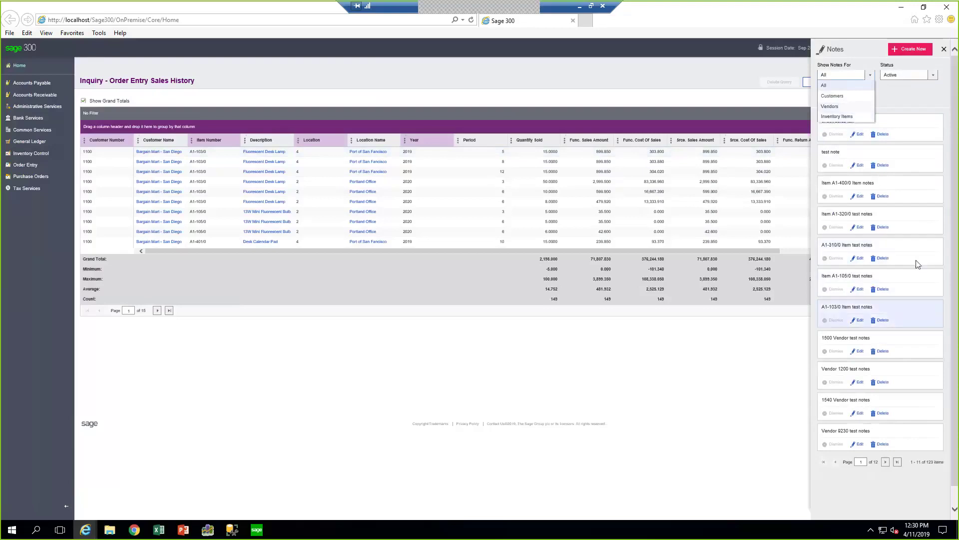
click(922, 102)
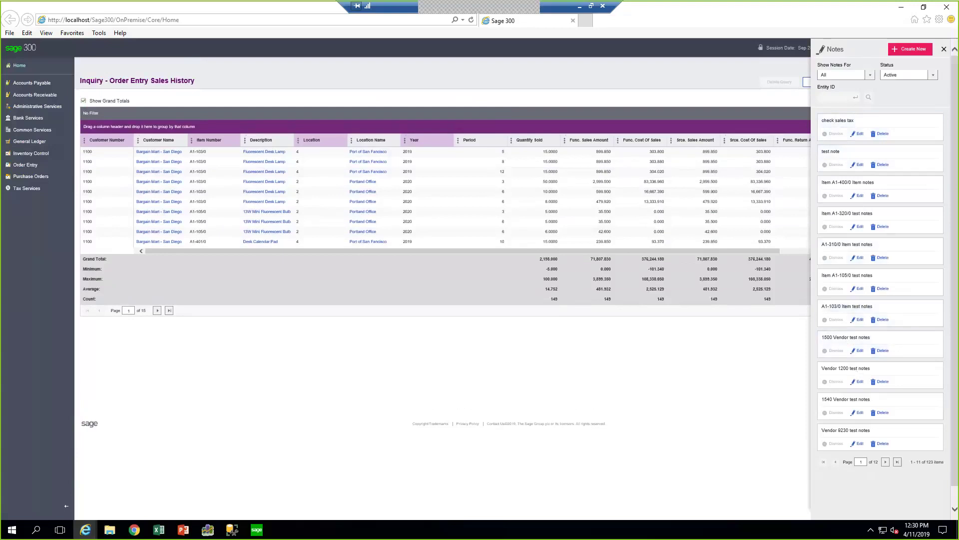
drag(958, 105, 958, 127)
click(944, 49)
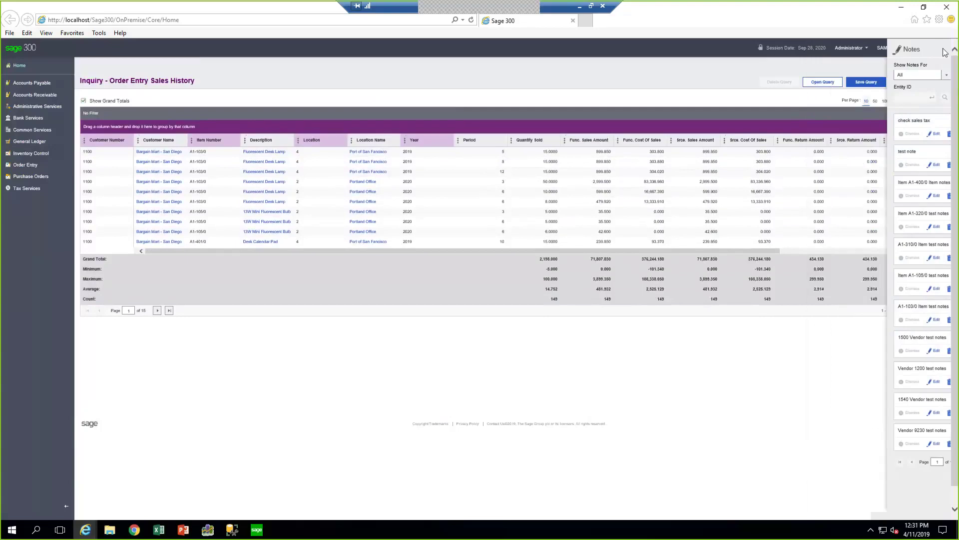
Open A/P Invoice Entry from the Accounts Payable transactions and bring up its Customize window
click(31, 84)
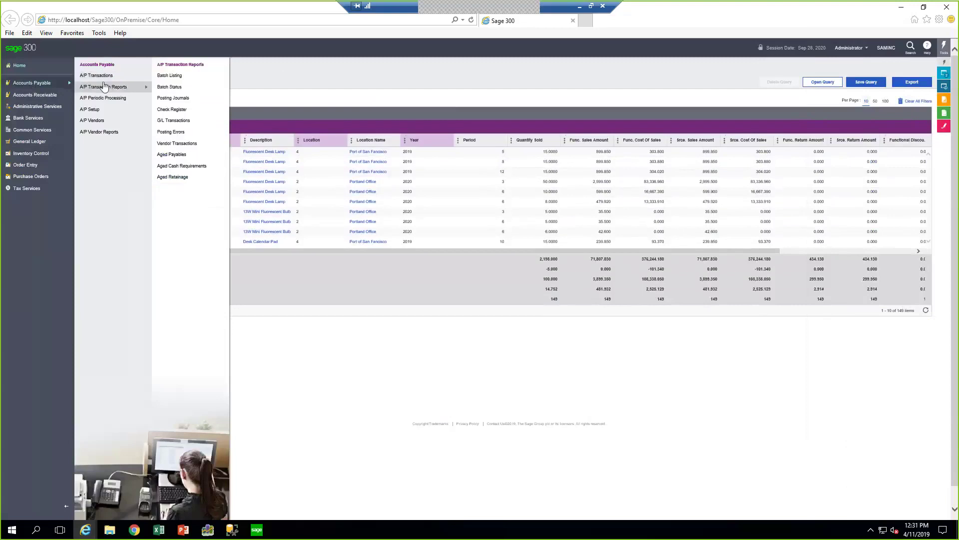
mouse_move(150, 97)
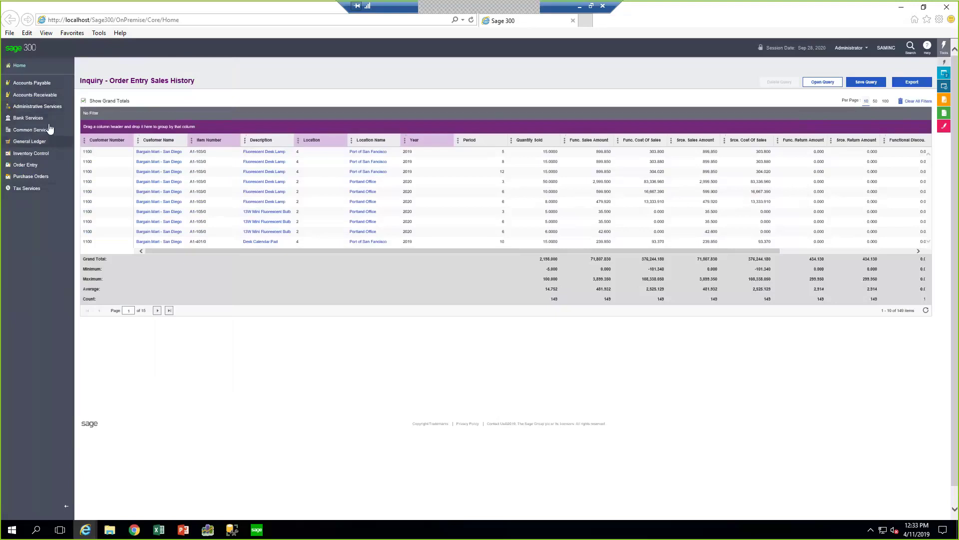
click(44, 88)
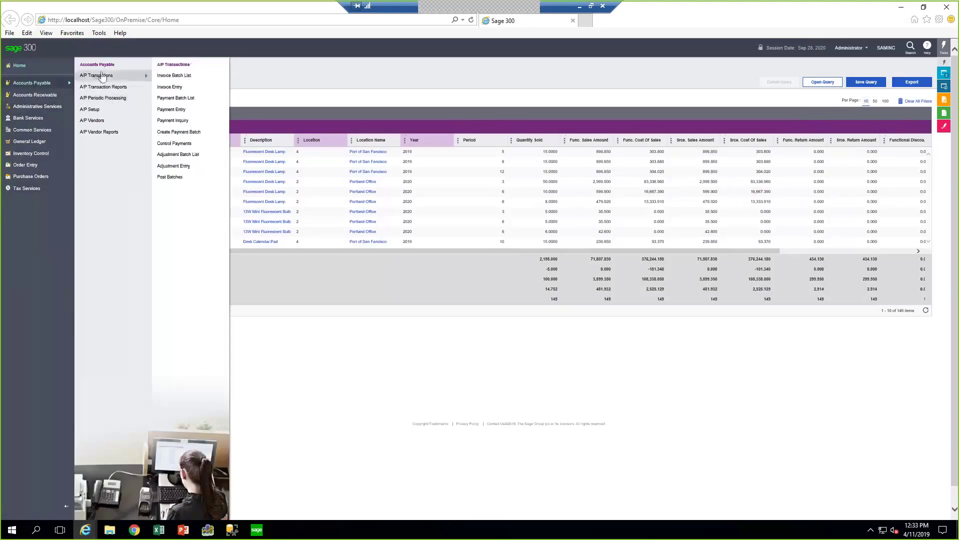
click(176, 87)
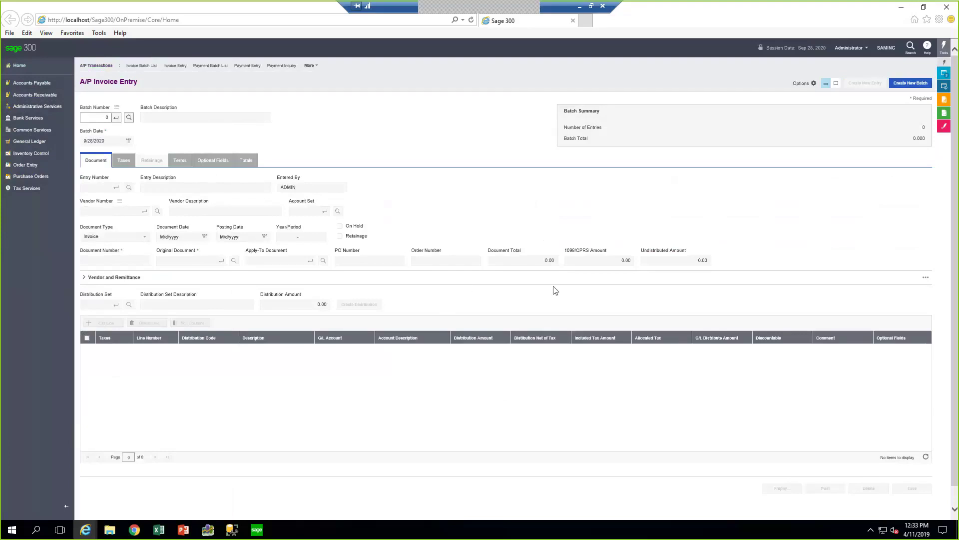
click(815, 83)
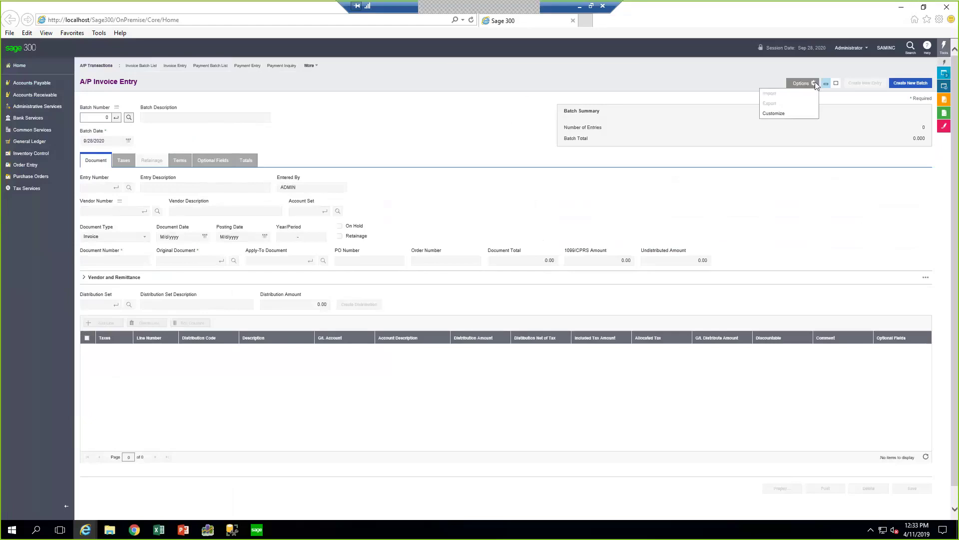
click(776, 114)
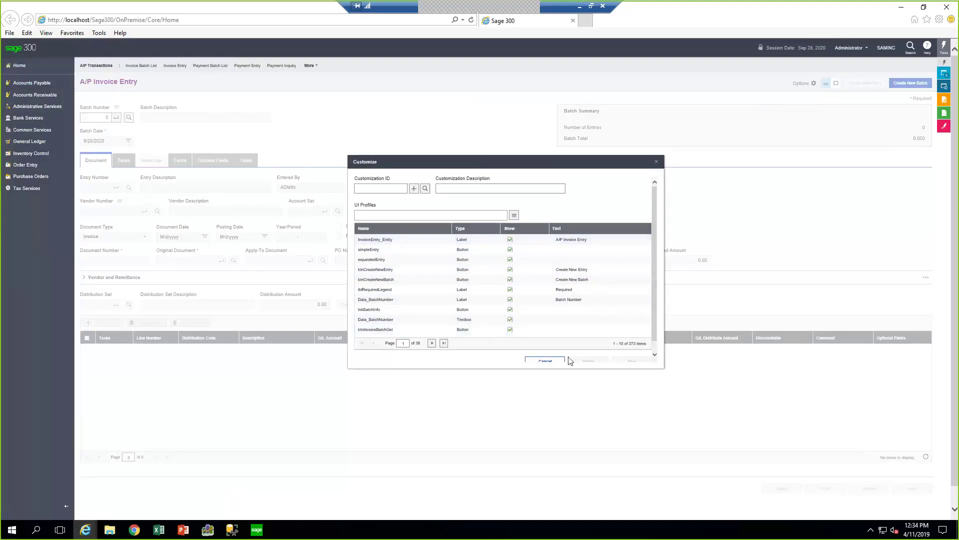
Close the Customize window, and expand and collapse the Vendor and Remittance section of A/P Invoice Entry
click(657, 161)
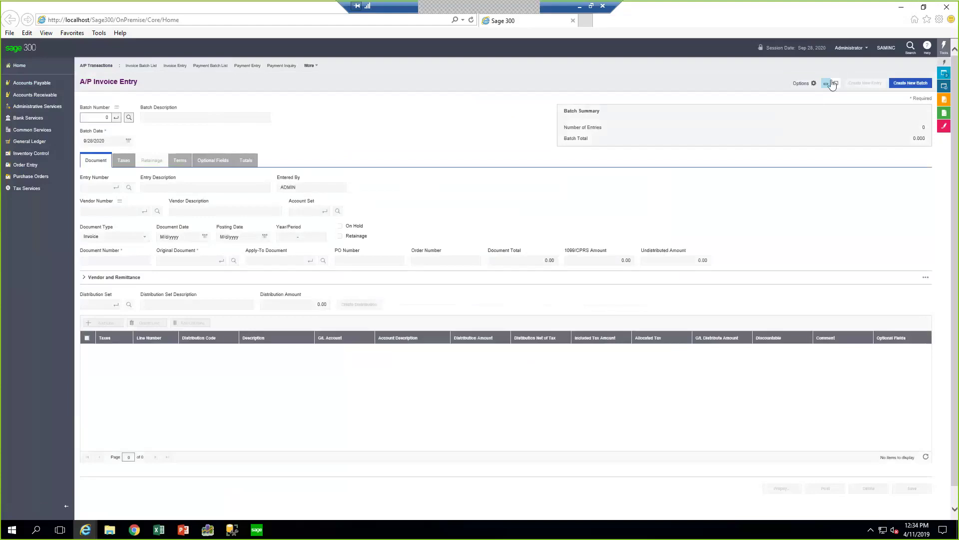
mouse_move(813, 83)
scroll(428, 160, down, 1)
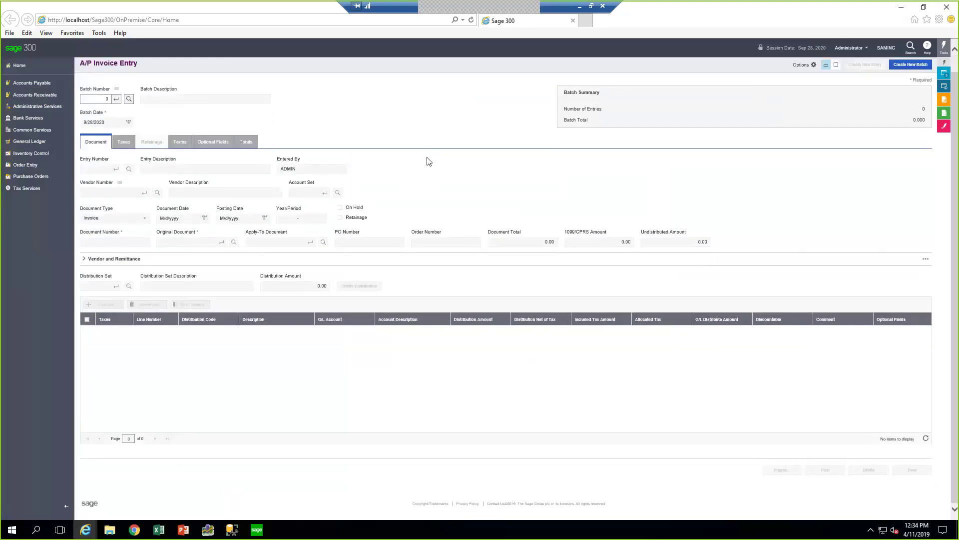
click(84, 261)
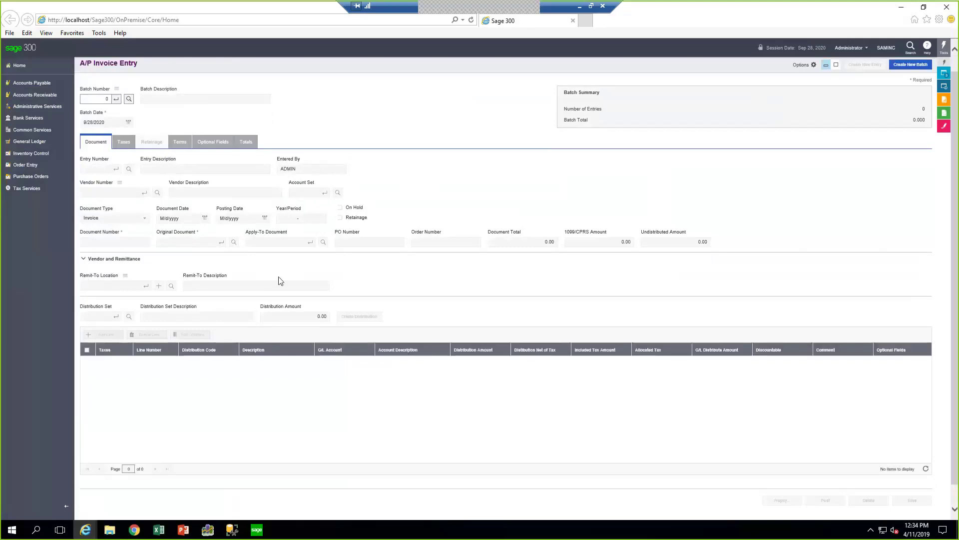
click(85, 261)
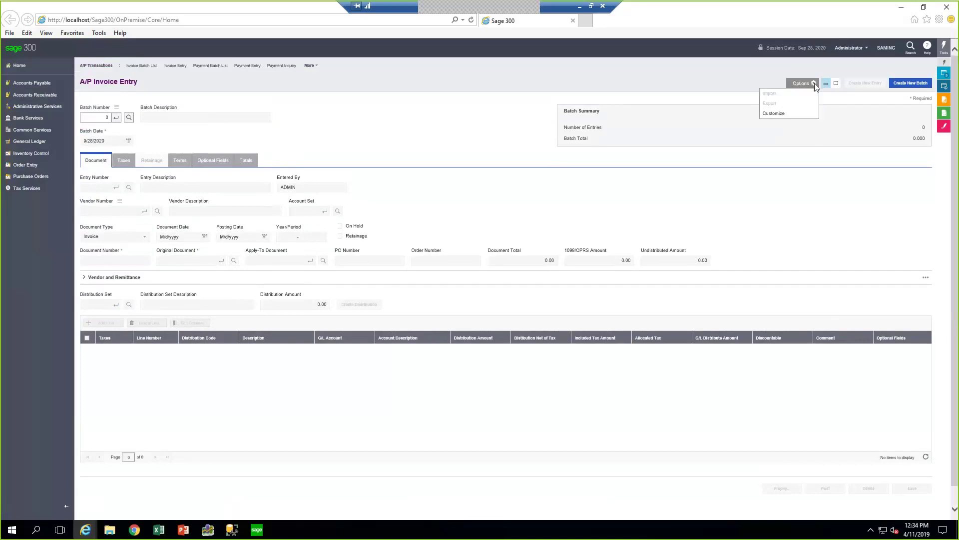
Bring up the Customize window for A/P Invoice Entry again and close it without making changes
mouse_move(807, 87)
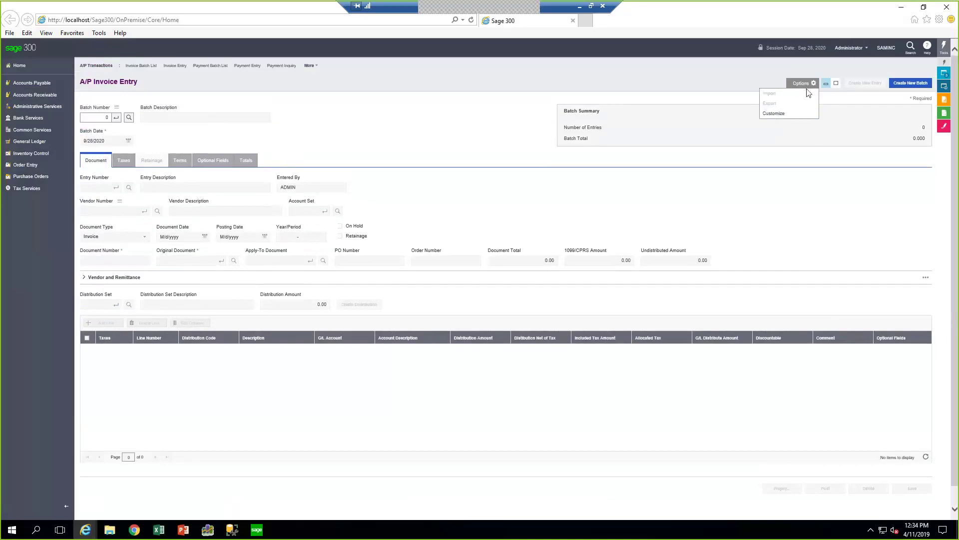
click(785, 114)
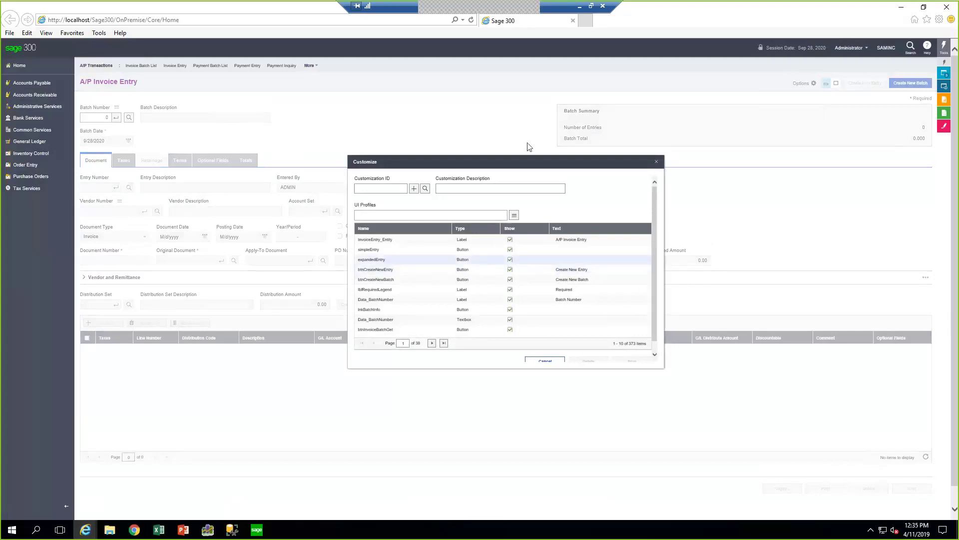
click(656, 162)
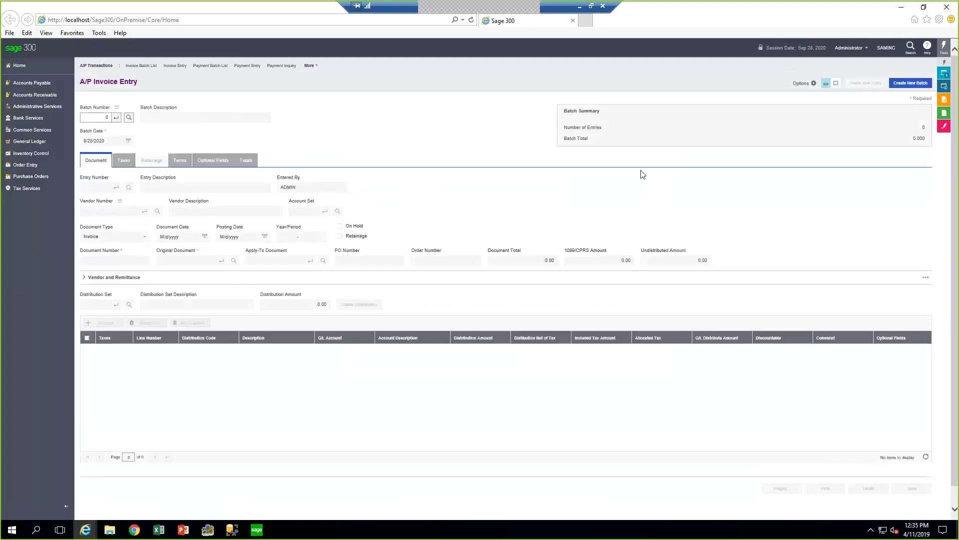
Display the help topics, Sage Support links and resources offered for the A/P Invoice Entry screen
scroll(671, 234, down, 1)
scroll(671, 236, up, 1)
click(930, 47)
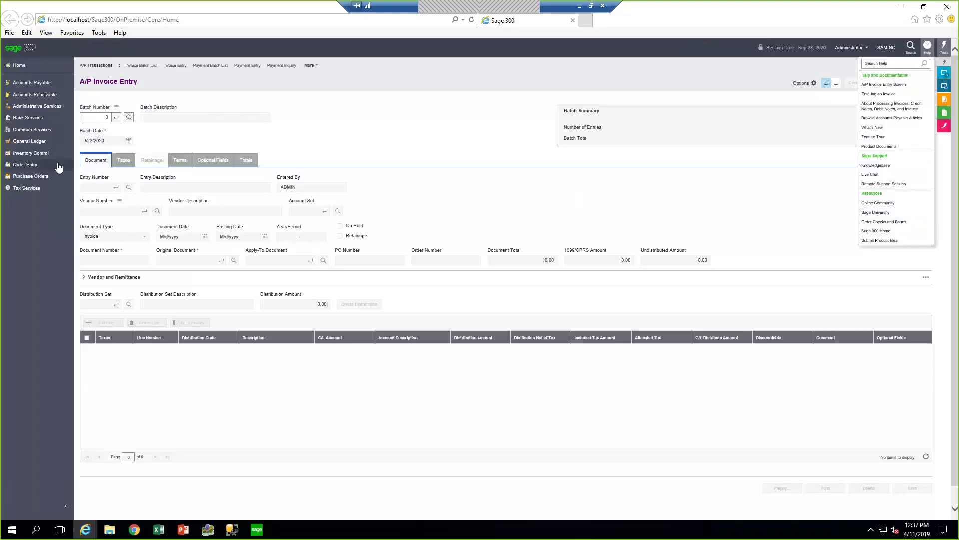
Browse the Bank Services and Accounts Receivable modules and open A/R Invoice Entry from the A/R transactions
click(35, 120)
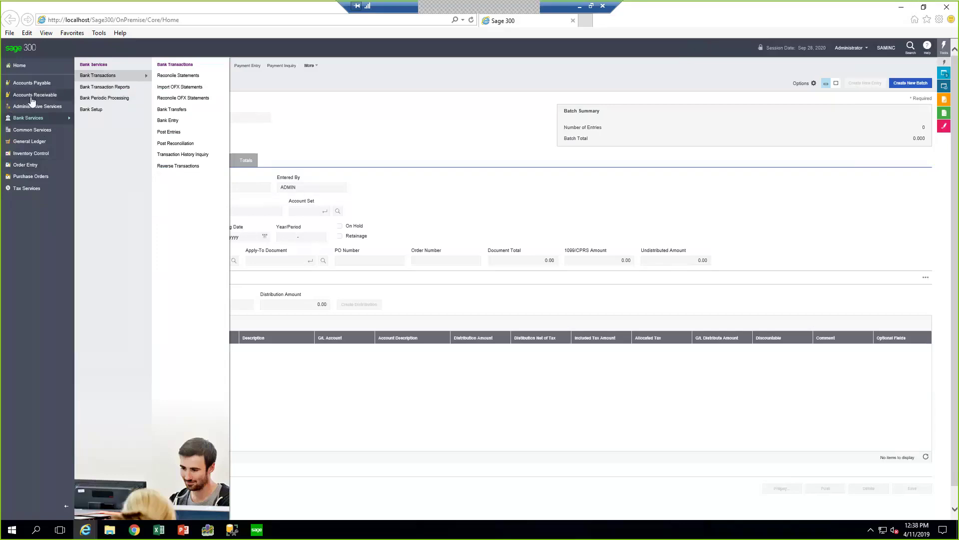
mouse_move(31, 100)
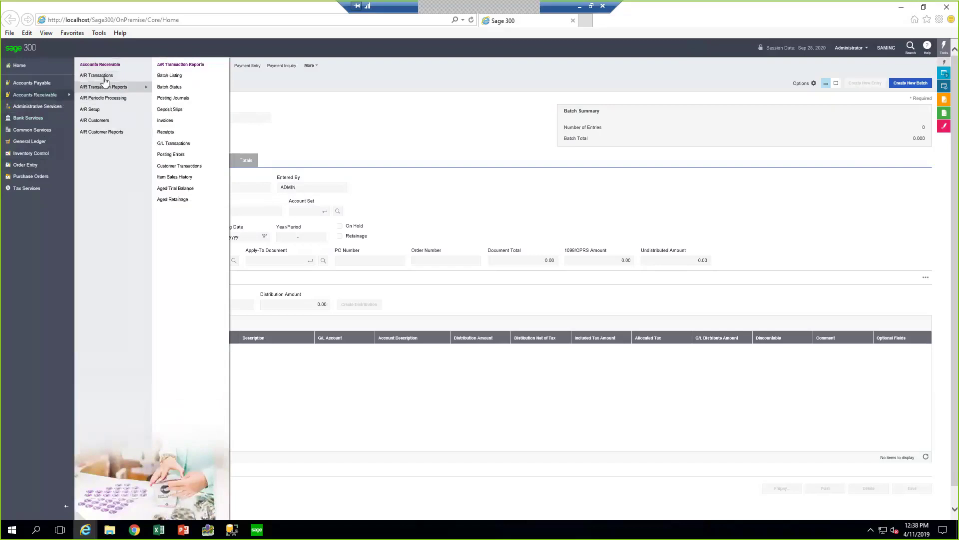
click(172, 86)
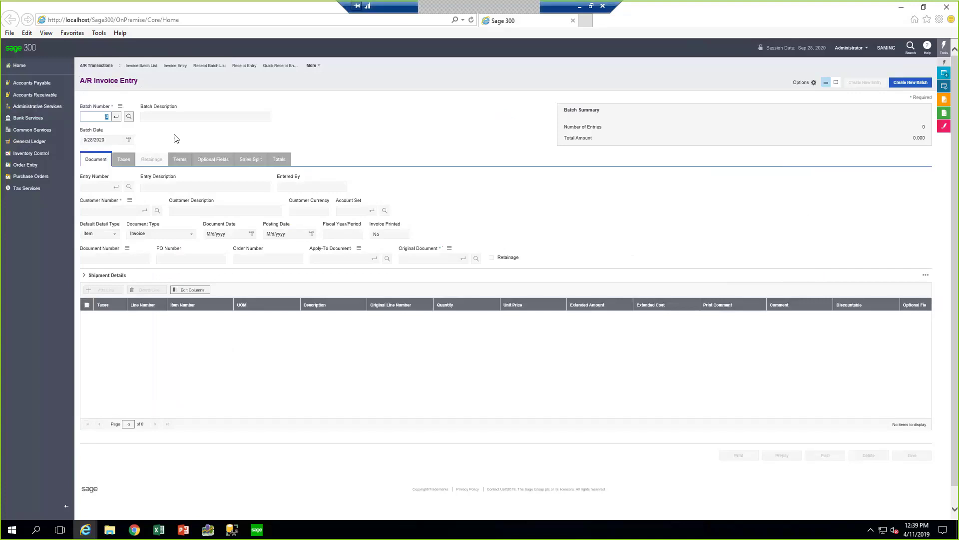
Return to the Home dashboard and show the details of the DS bar in the Top Salespersons chart
click(17, 68)
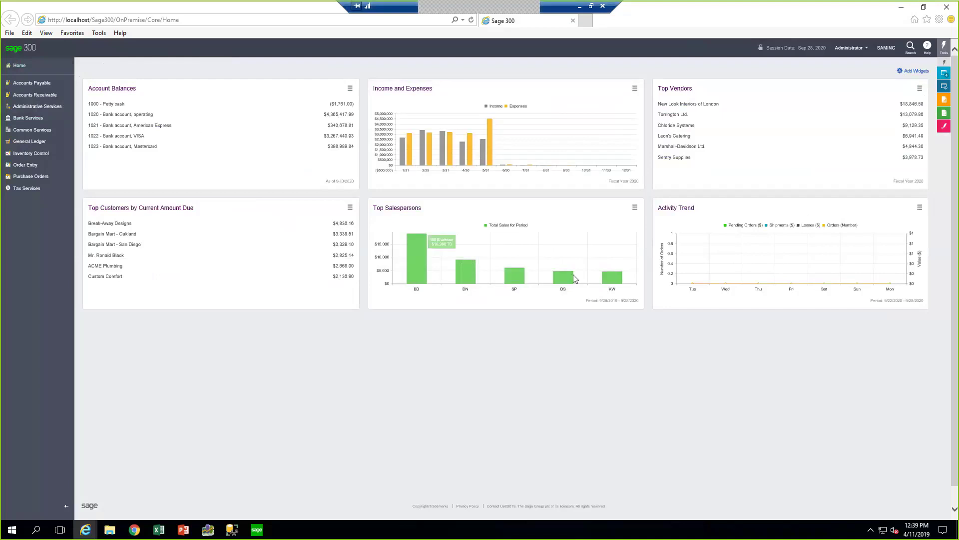
mouse_move(570, 272)
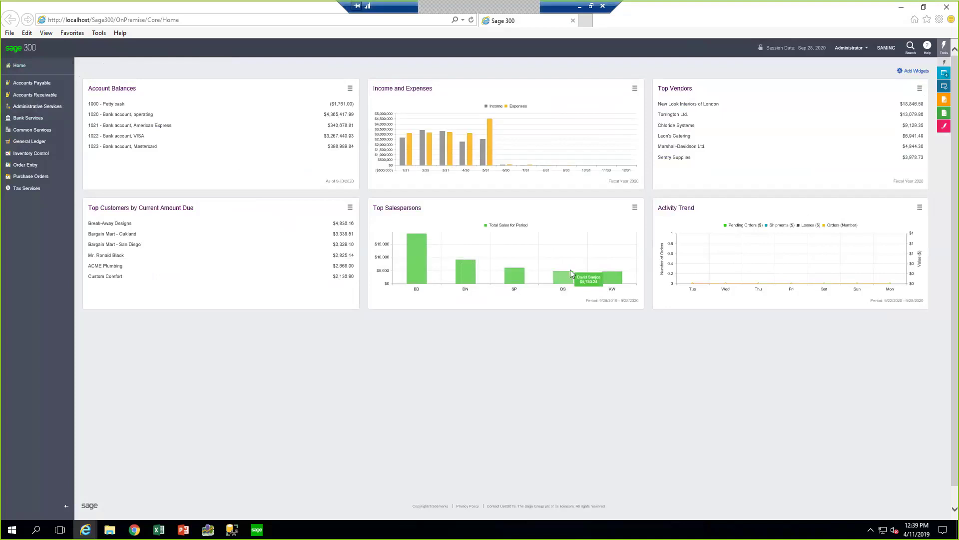
Open A/P Invoice Entry from the Accounts Payable transactions and switch to the A/P Invoice Batch List
click(27, 84)
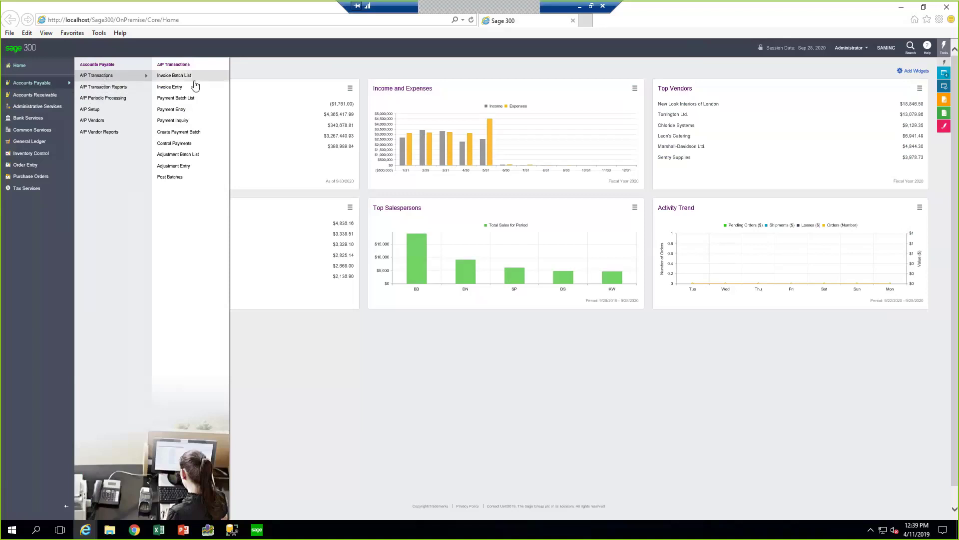
click(161, 88)
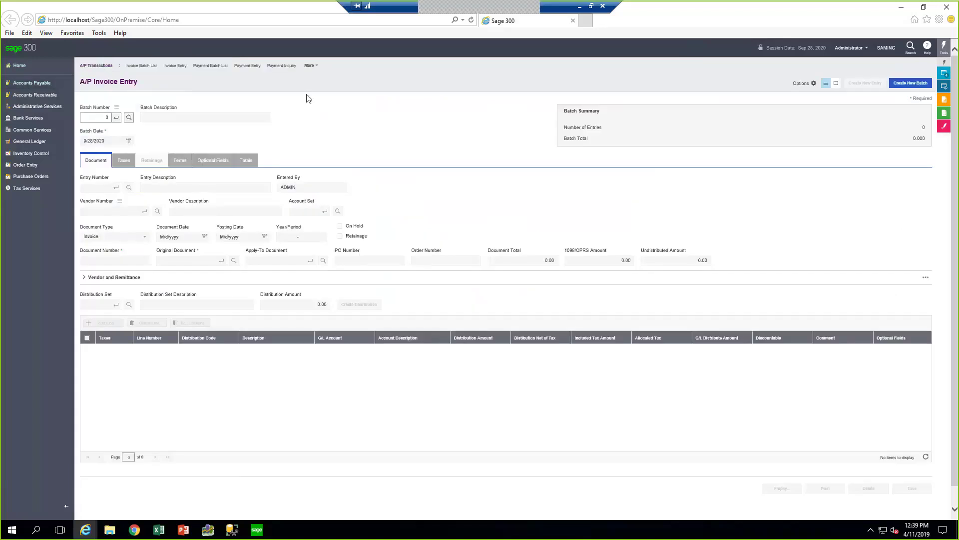
click(142, 67)
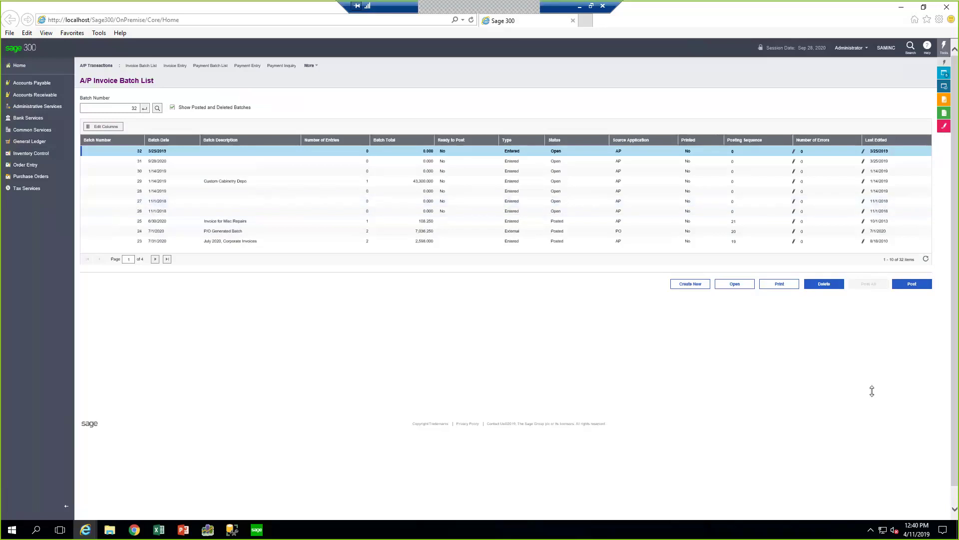
click(931, 382)
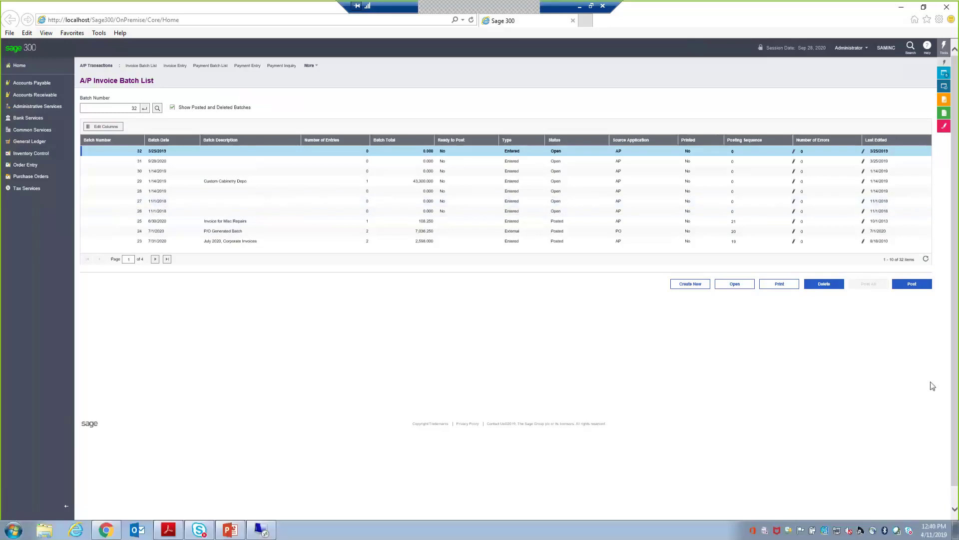